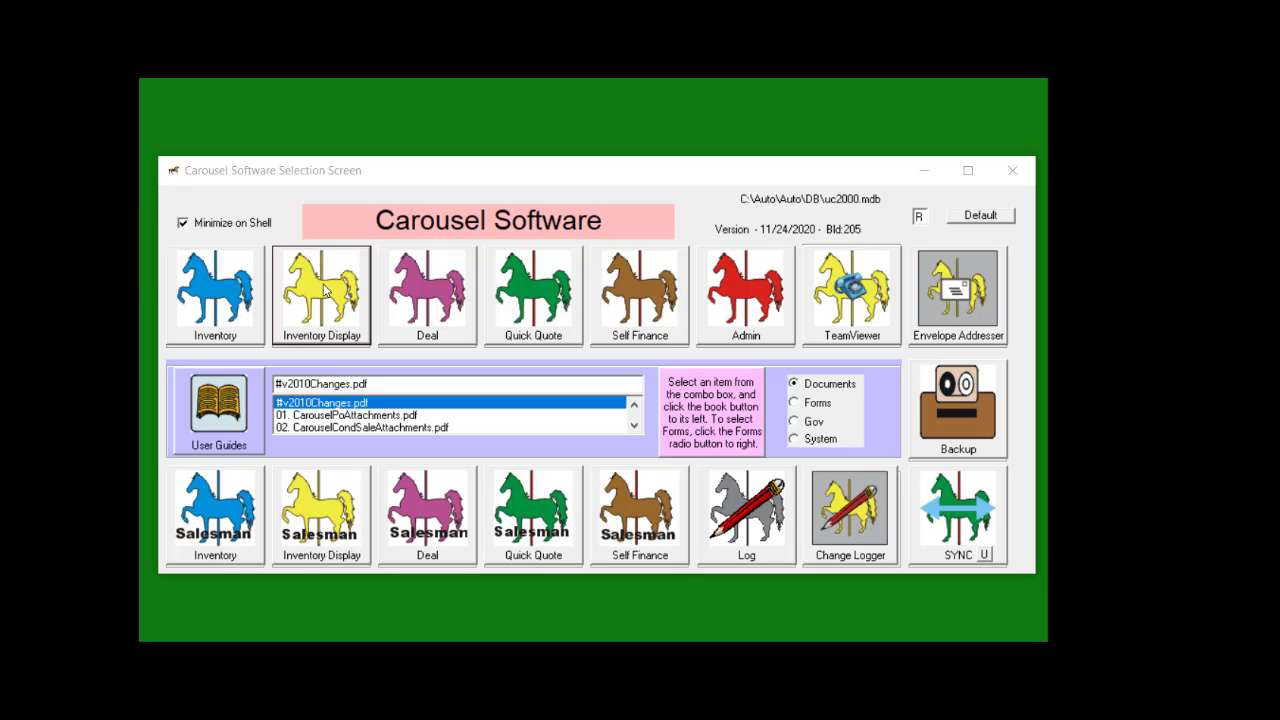
Step: Open the Inventory Display and run the vehicle search with the results sorted on Year
left_click(324, 290)
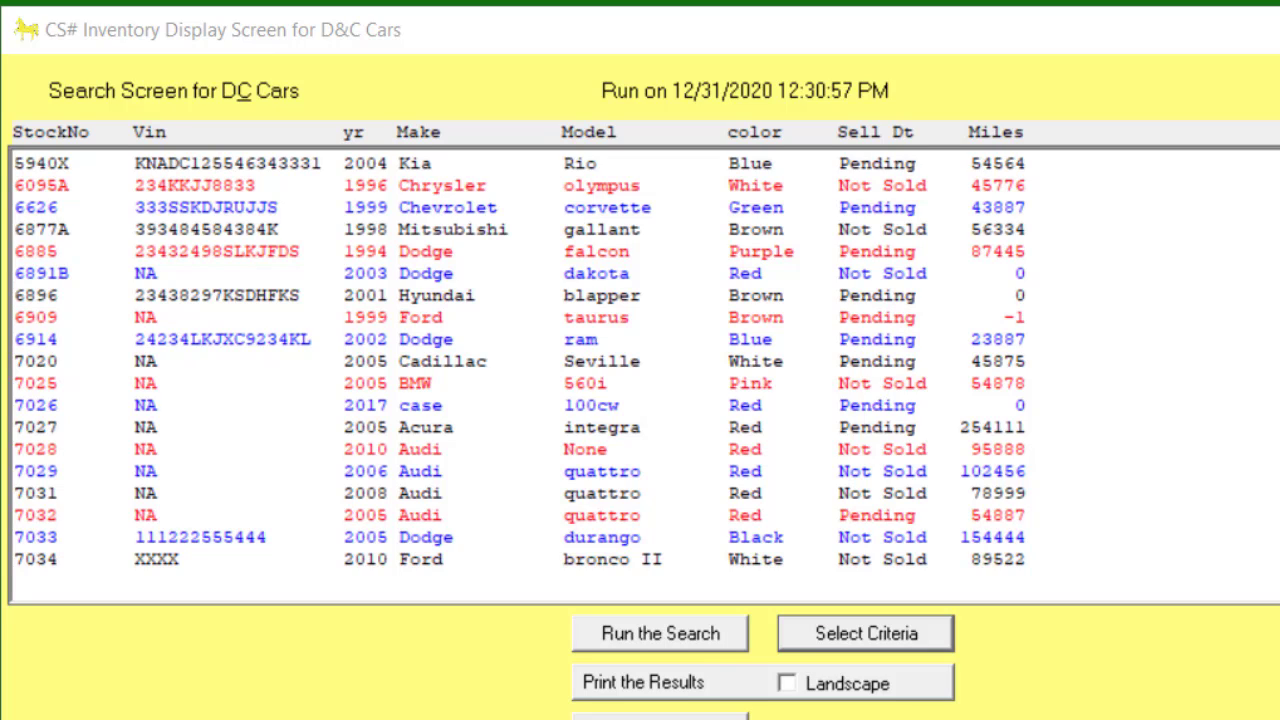
left_click(863, 638)
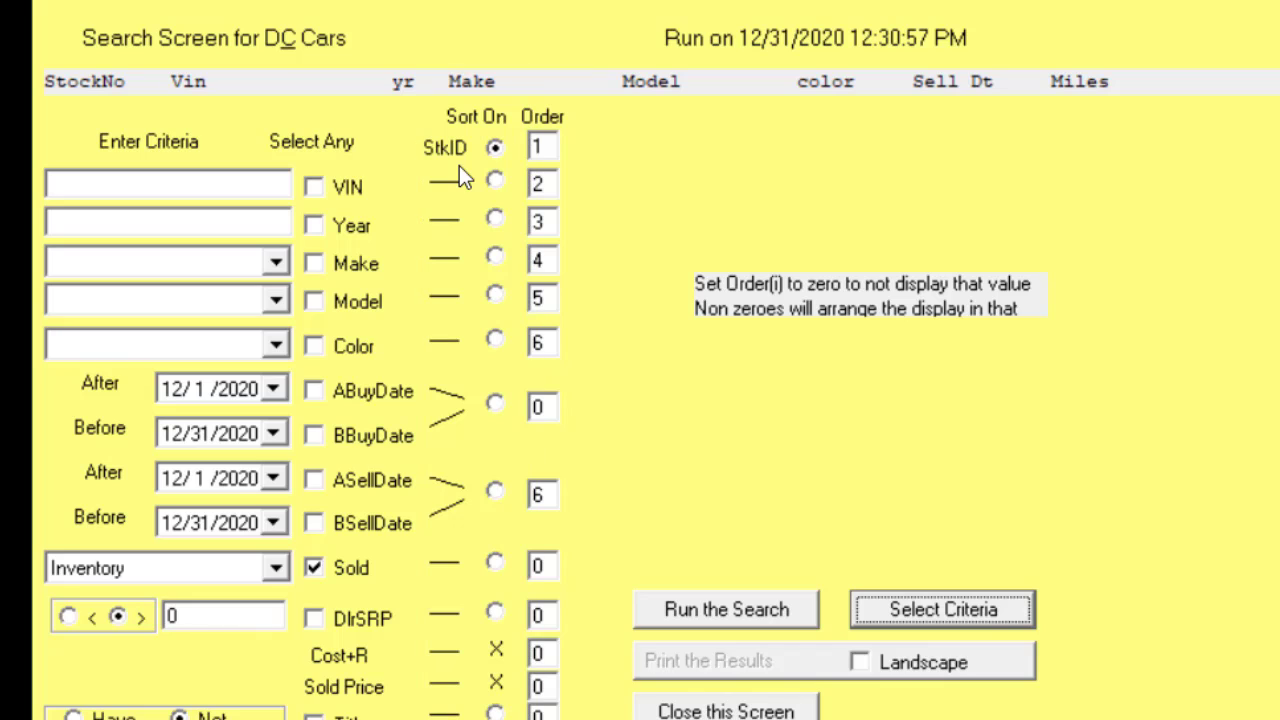
left_click(496, 219)
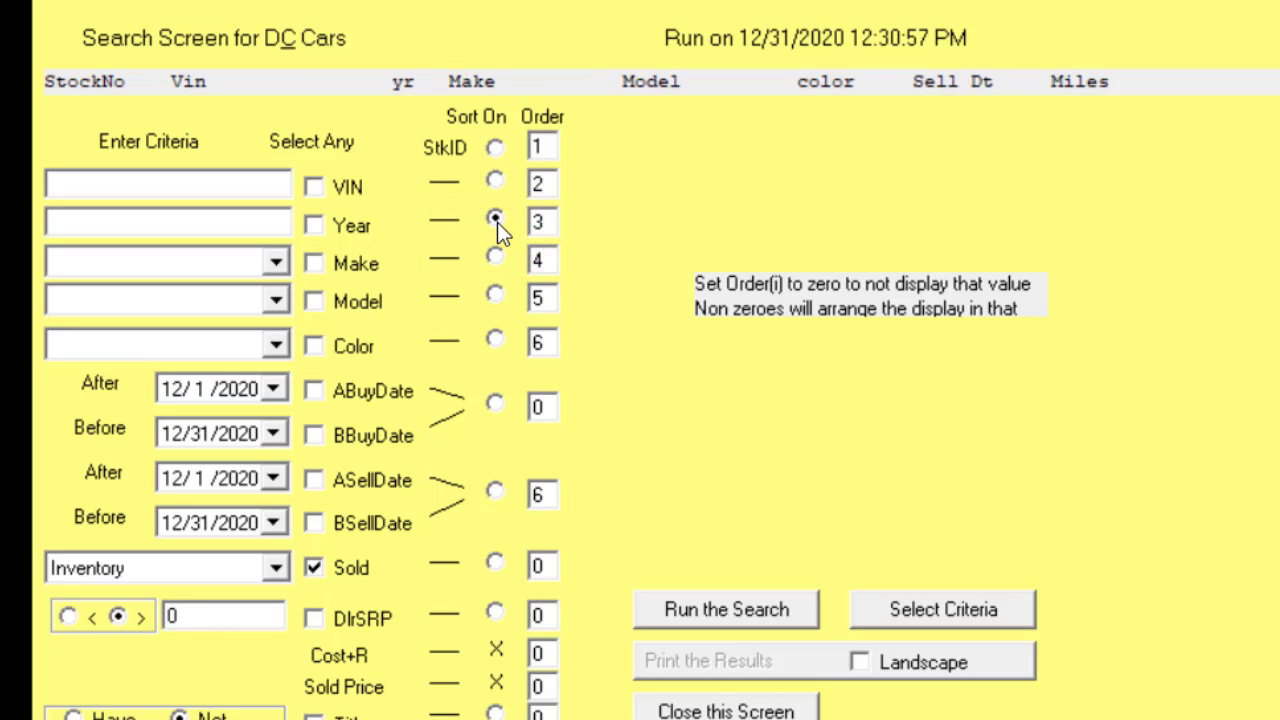
left_click(754, 618)
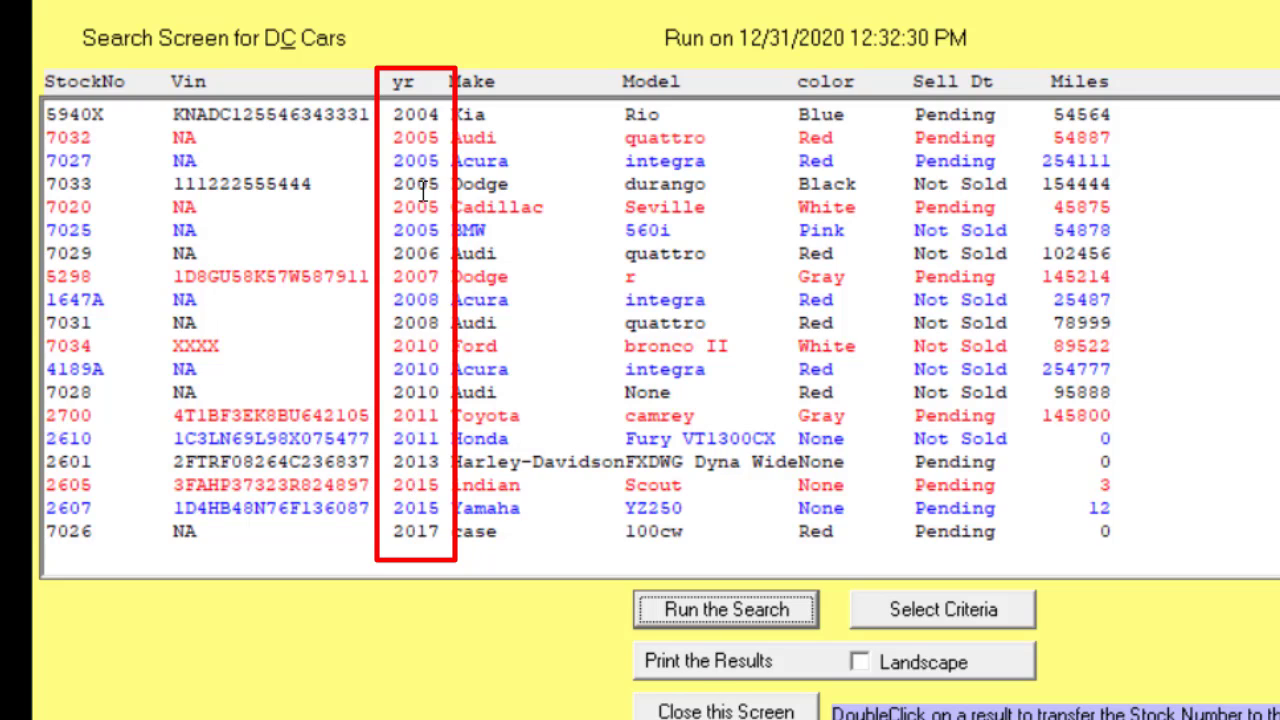
Step: Change the search criteria to sort on Make and rerun the search
left_click(945, 615)
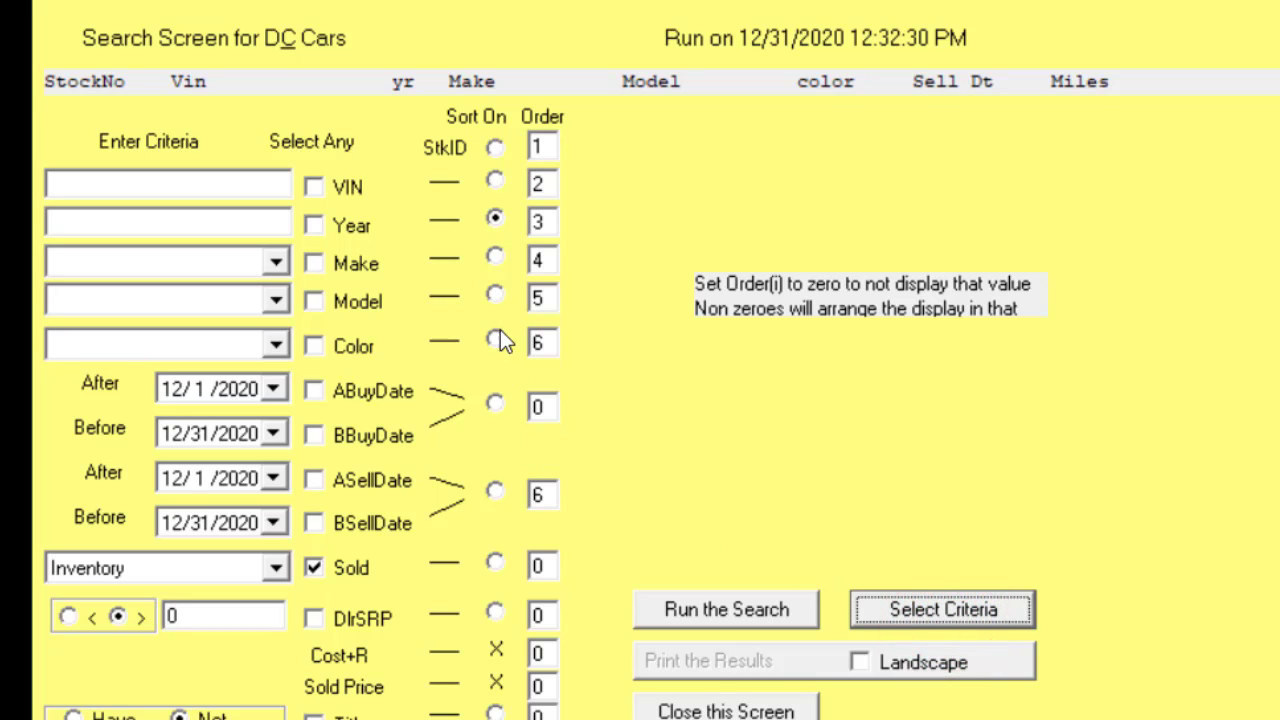
left_click(497, 255)
left_click(755, 619)
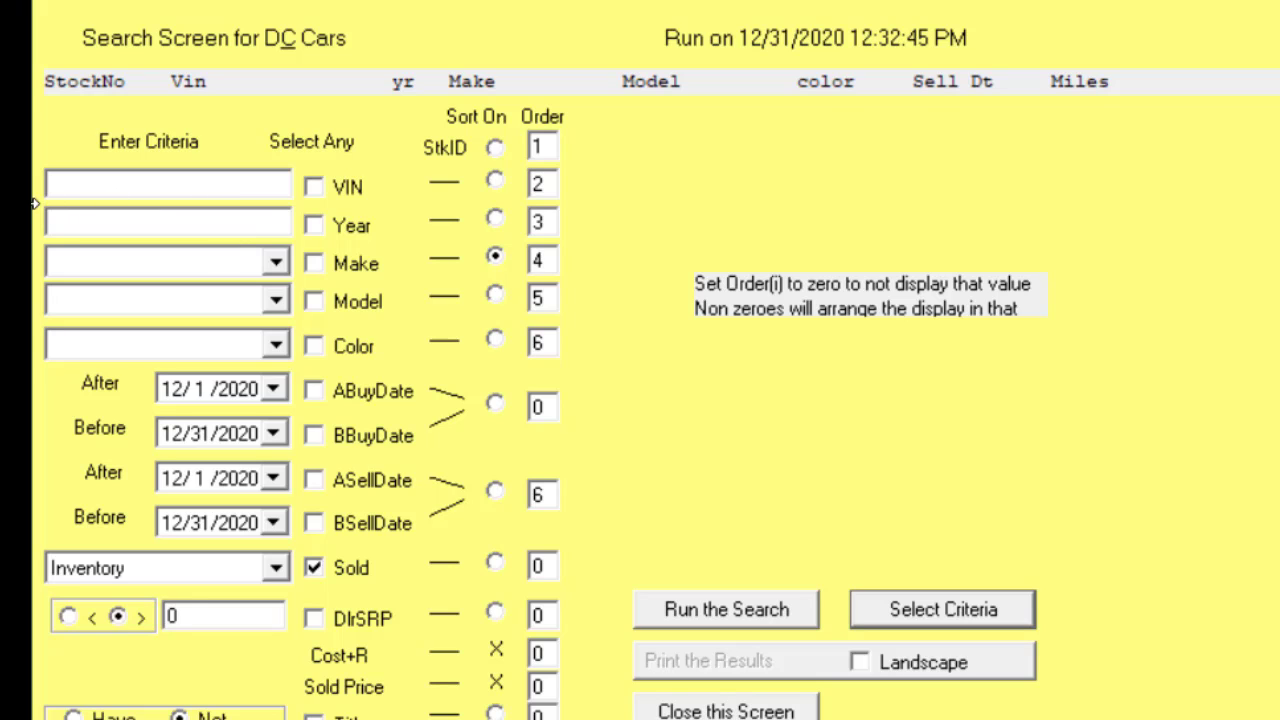
Step: Set the sort back to StkID, limit the search to the make Ford, and run it
left_click(495, 148)
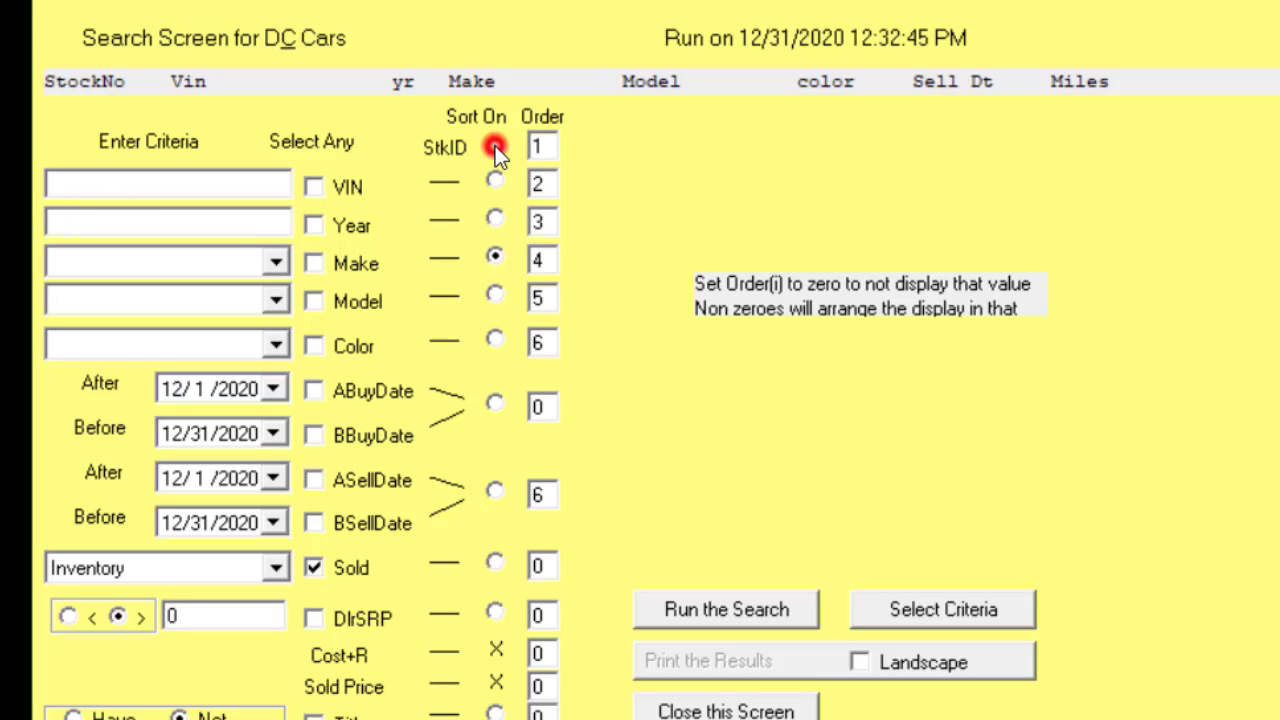
left_click(75, 262)
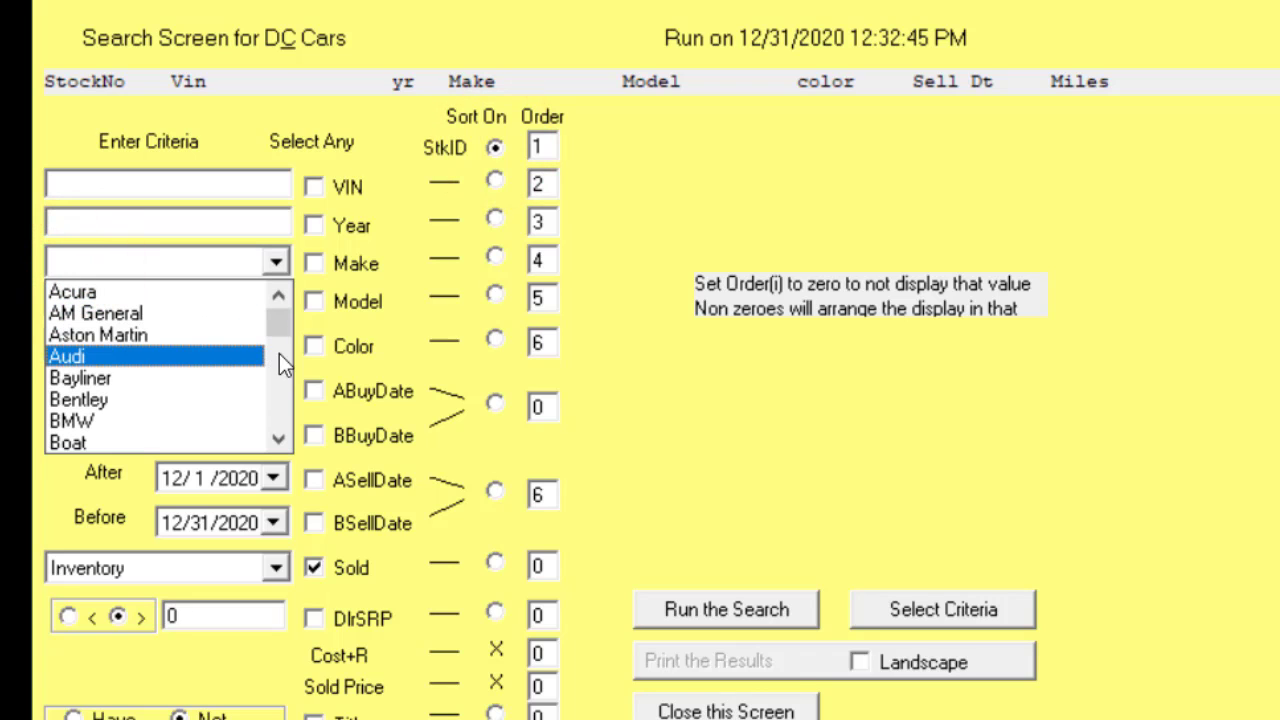
left_click_drag(276, 322, 280, 346)
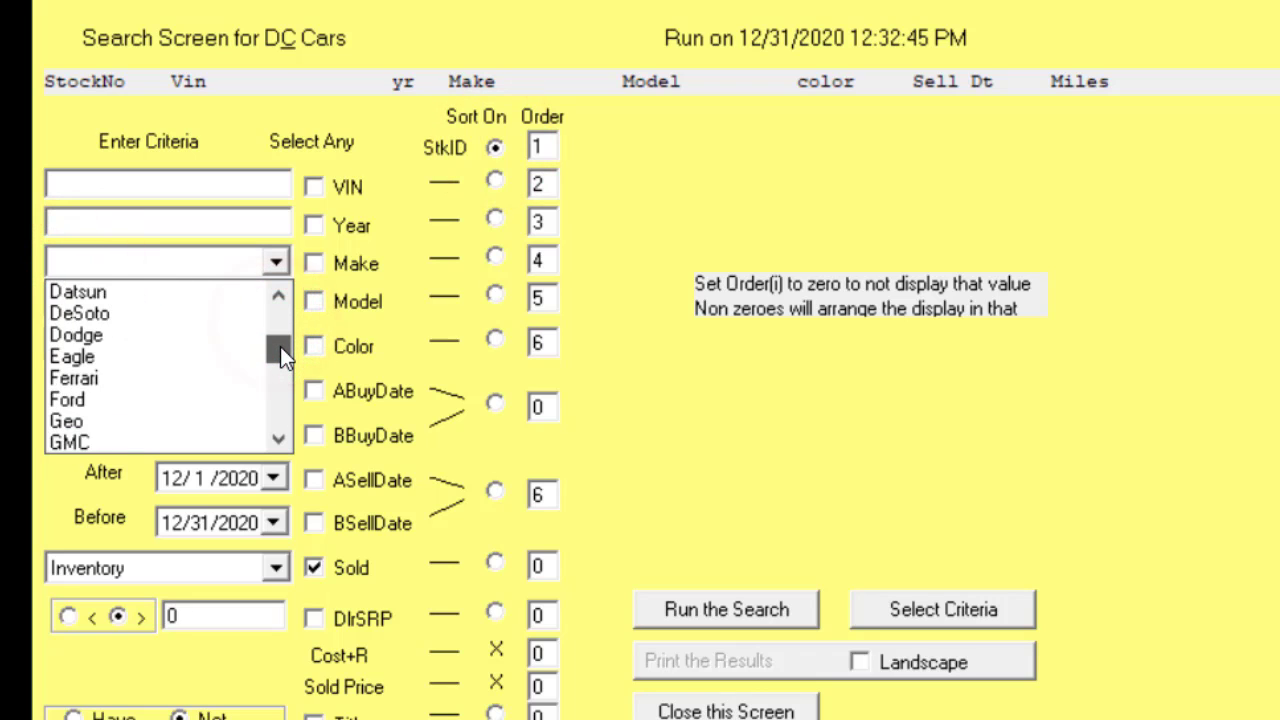
left_click(110, 400)
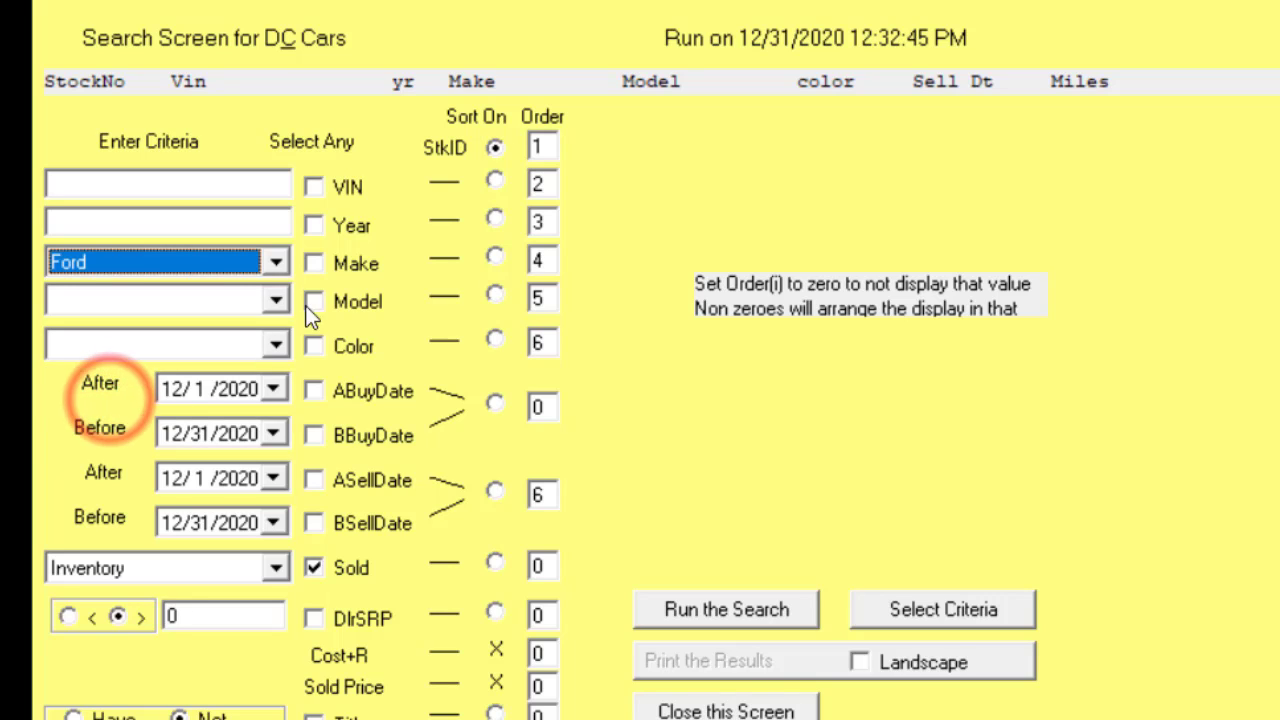
left_click(323, 268)
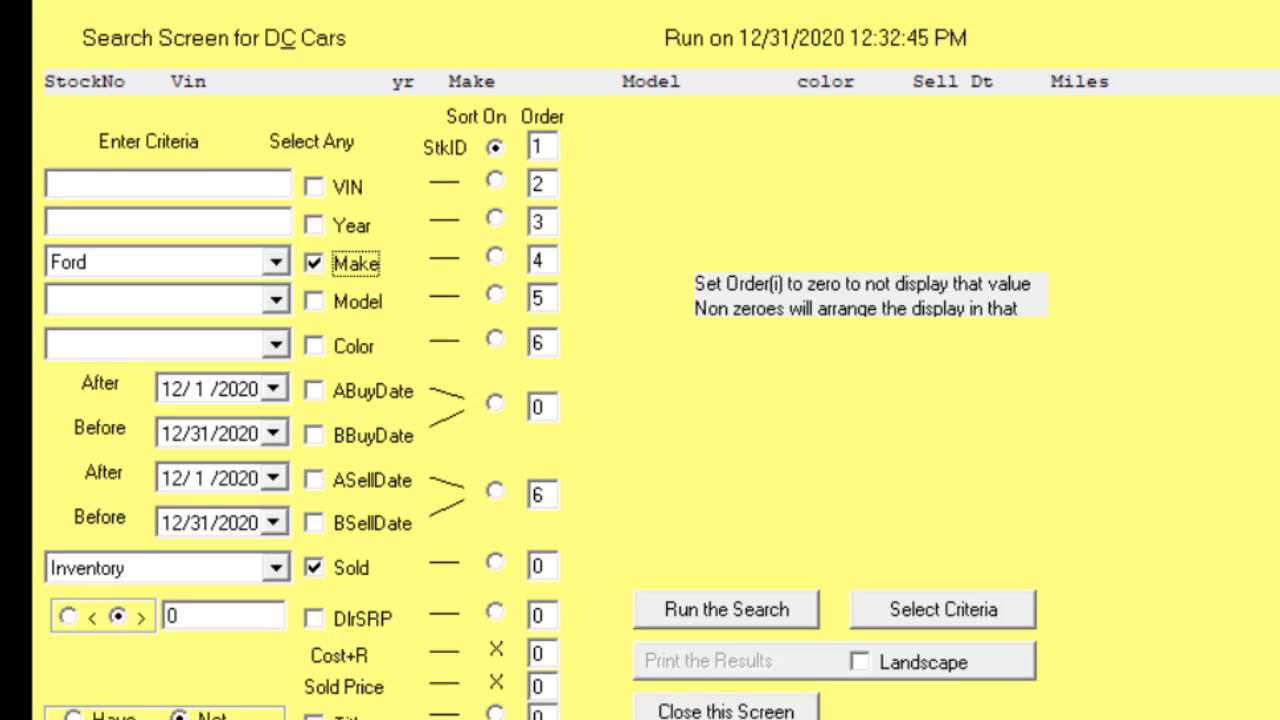
left_click(737, 606)
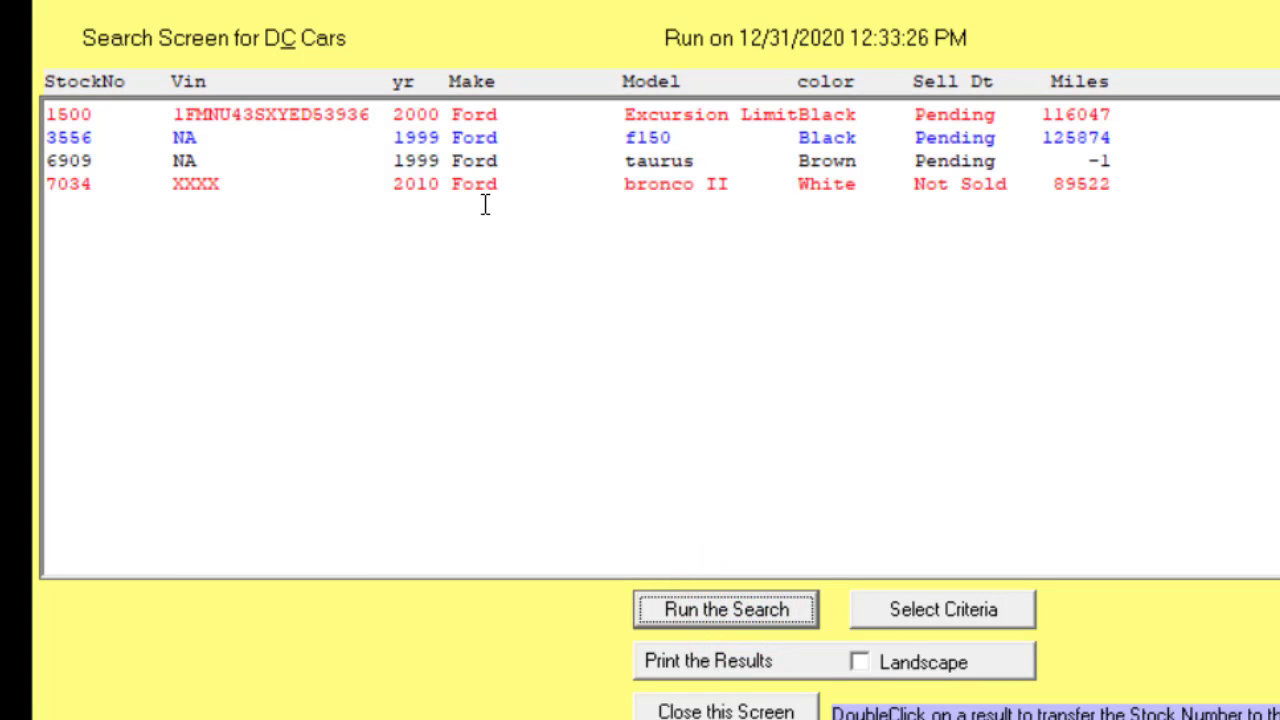
Step: Change the inventory status criterion to Sold and run the search for Ford vehicles
left_click(942, 610)
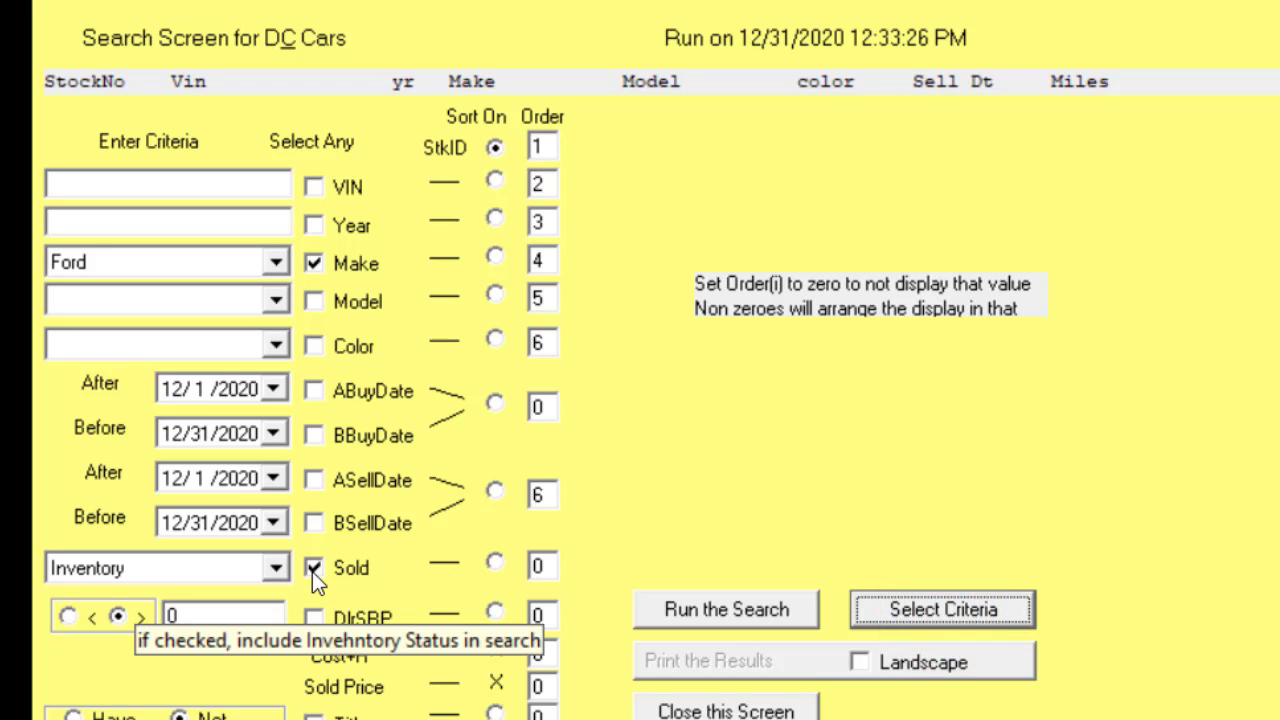
left_click(275, 567)
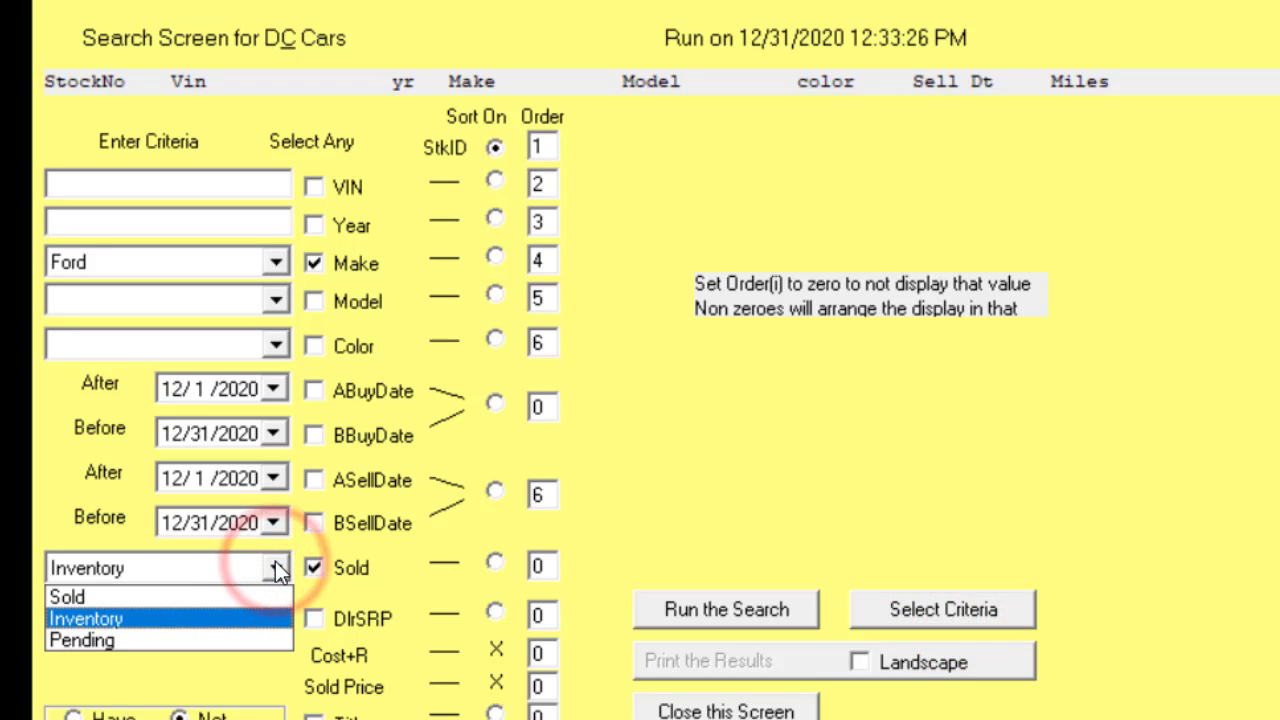
left_click(65, 598)
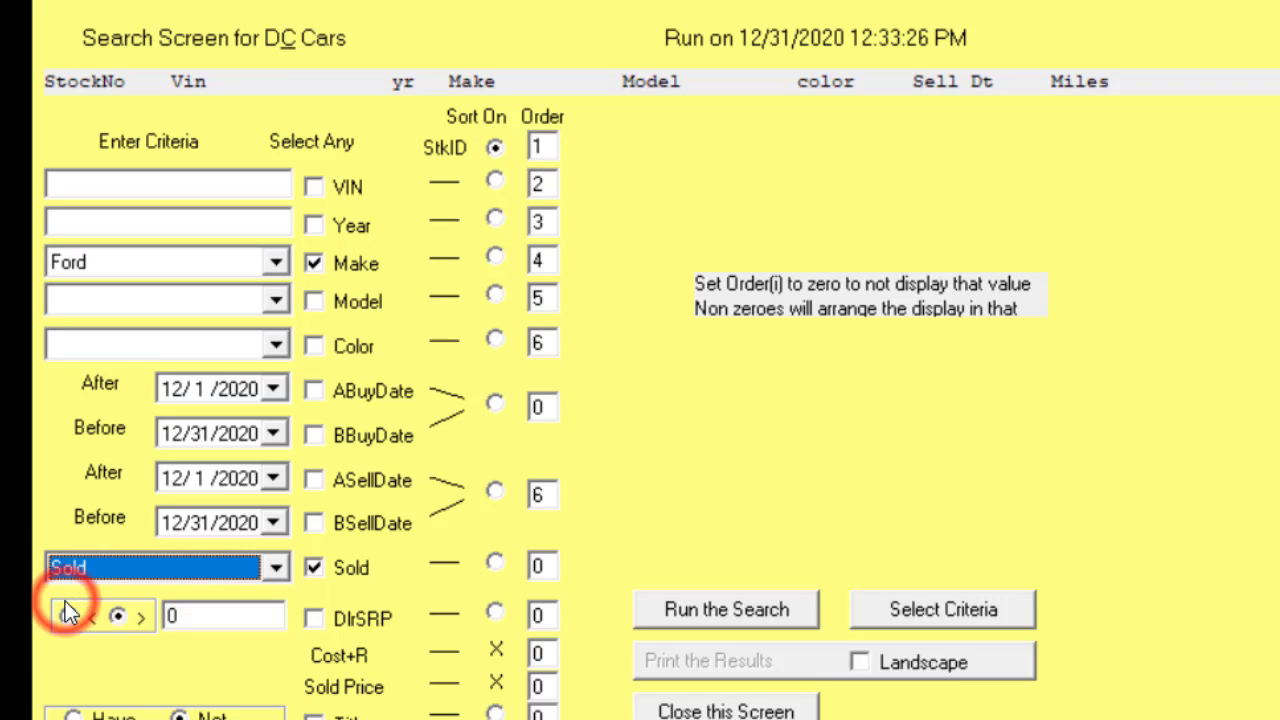
left_click(705, 612)
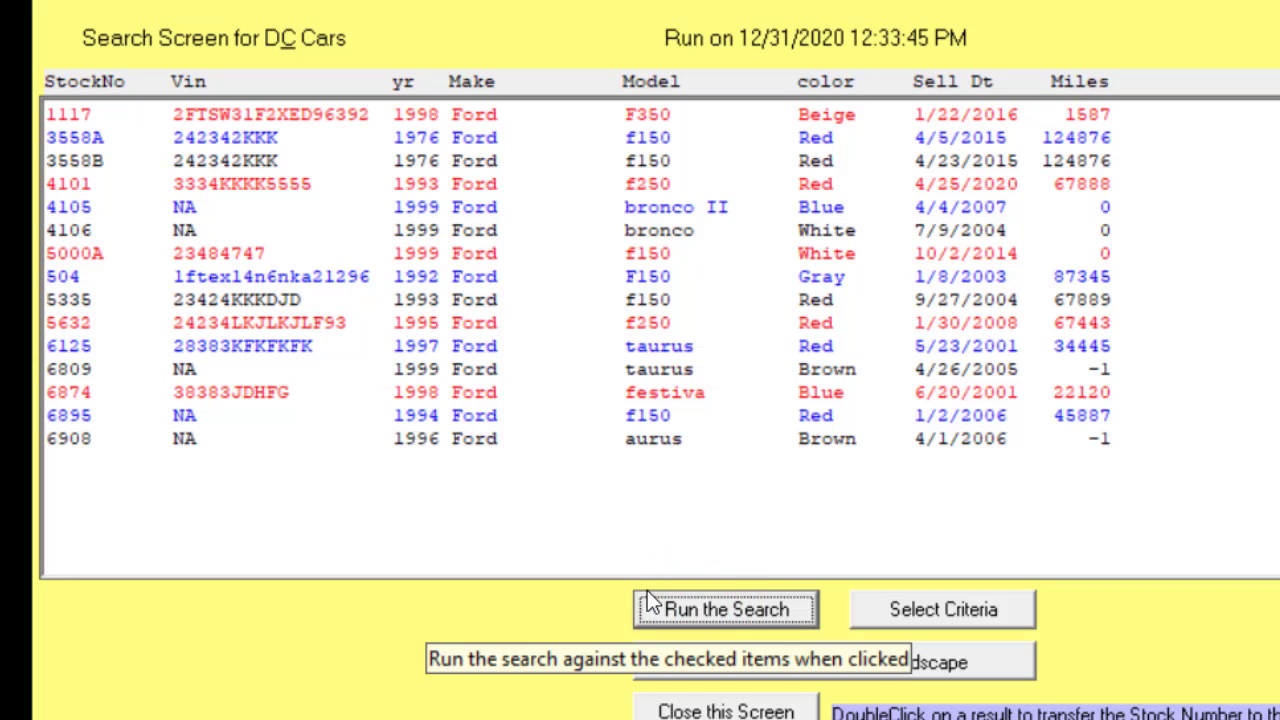
Step: Exclude the Sold status criterion from the search and run it for all Ford vehicles
left_click(975, 610)
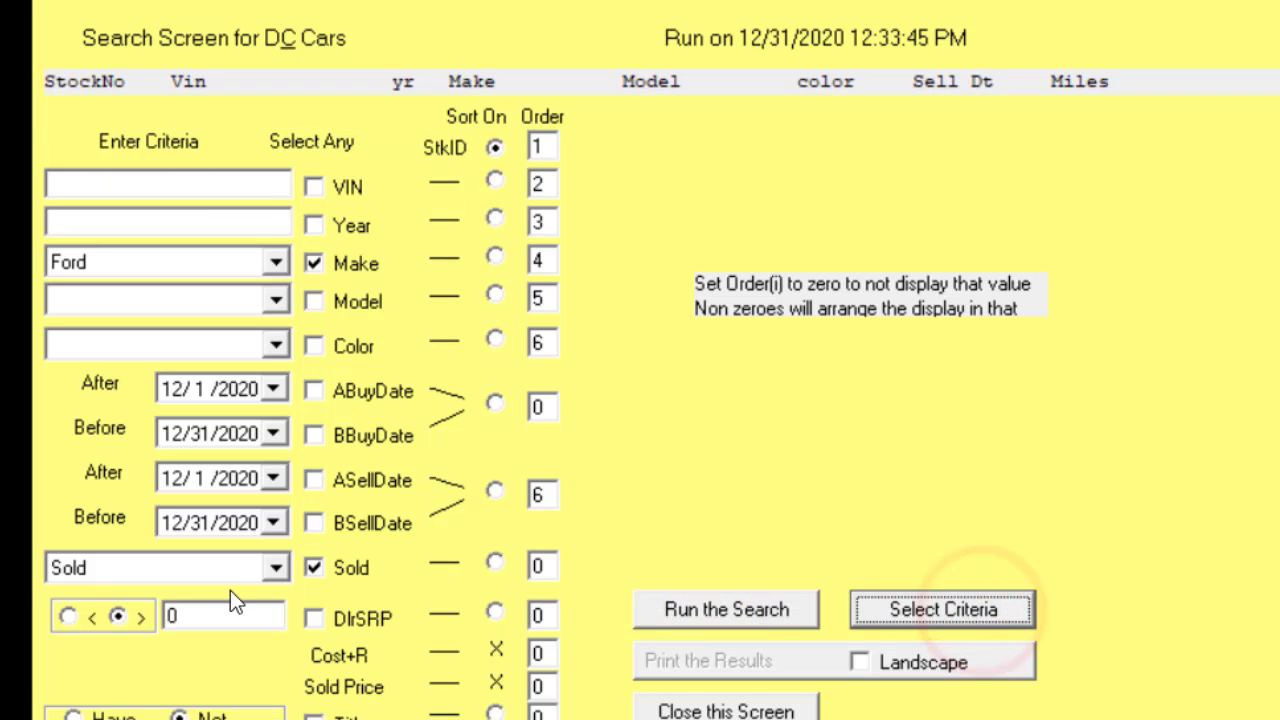
left_click(312, 572)
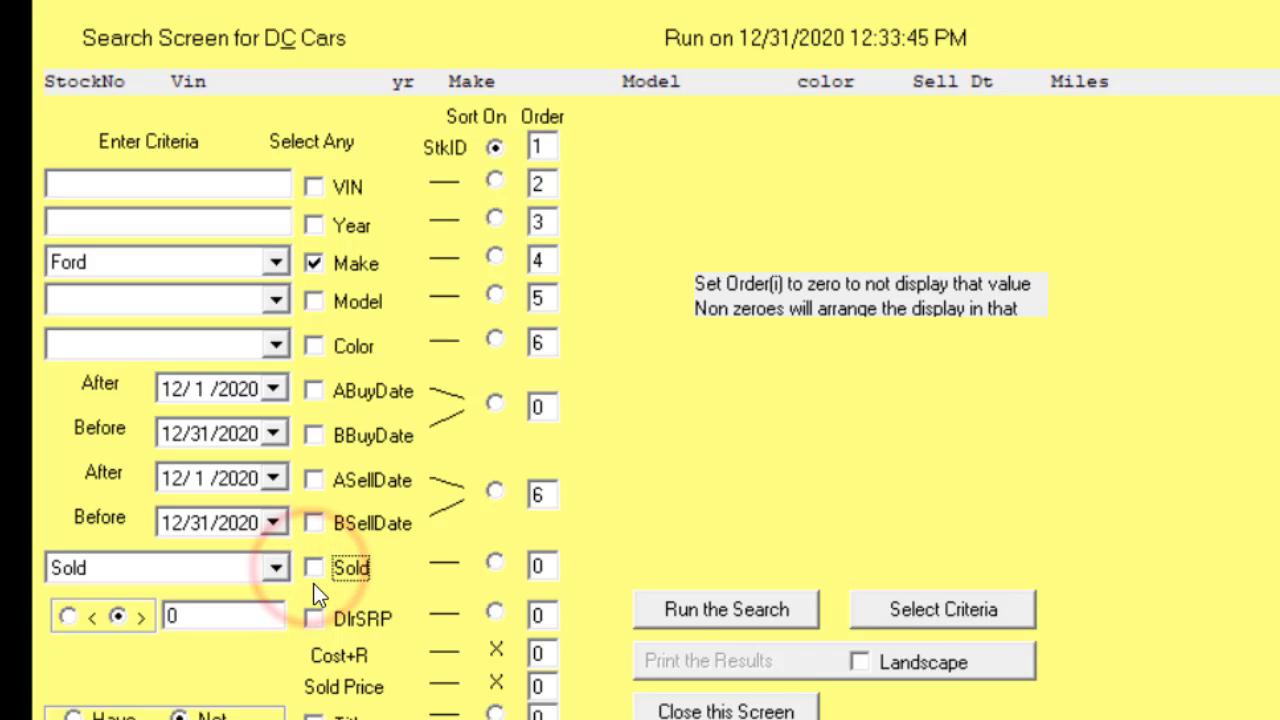
left_click(708, 607)
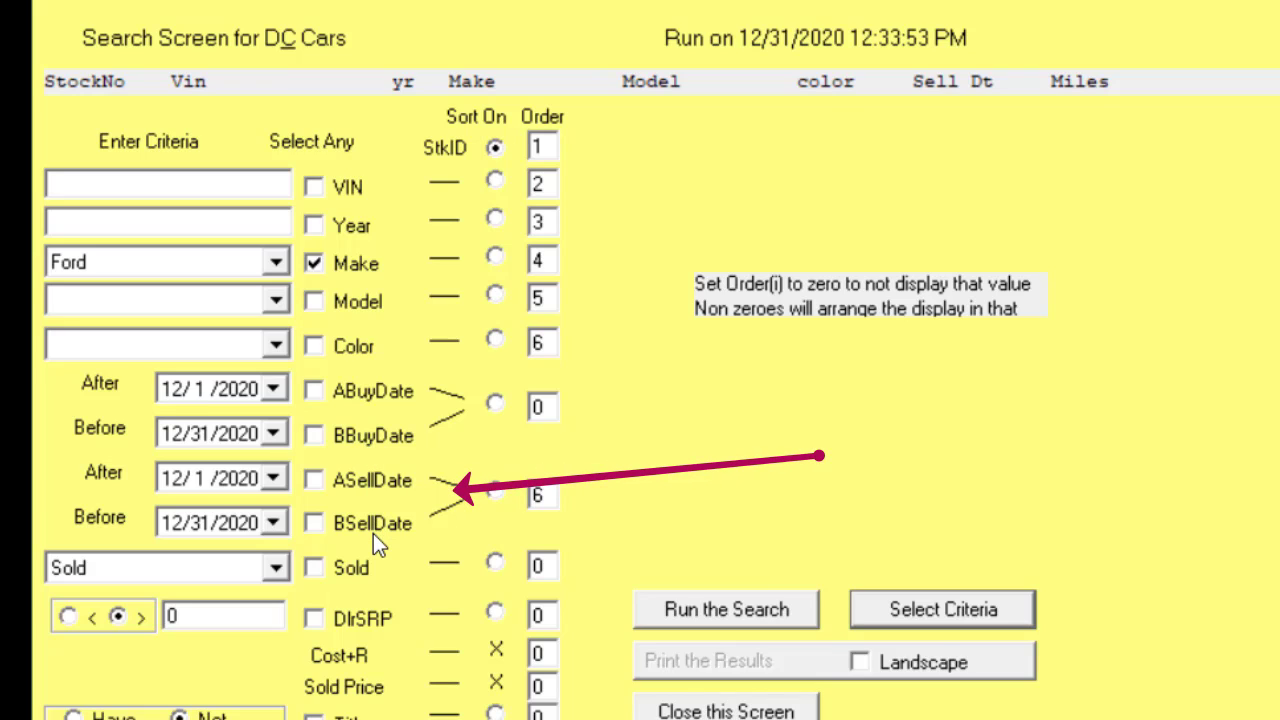
Step: Enter 5000 as the DlrSRP comparison value in the search criteria
left_click(276, 569)
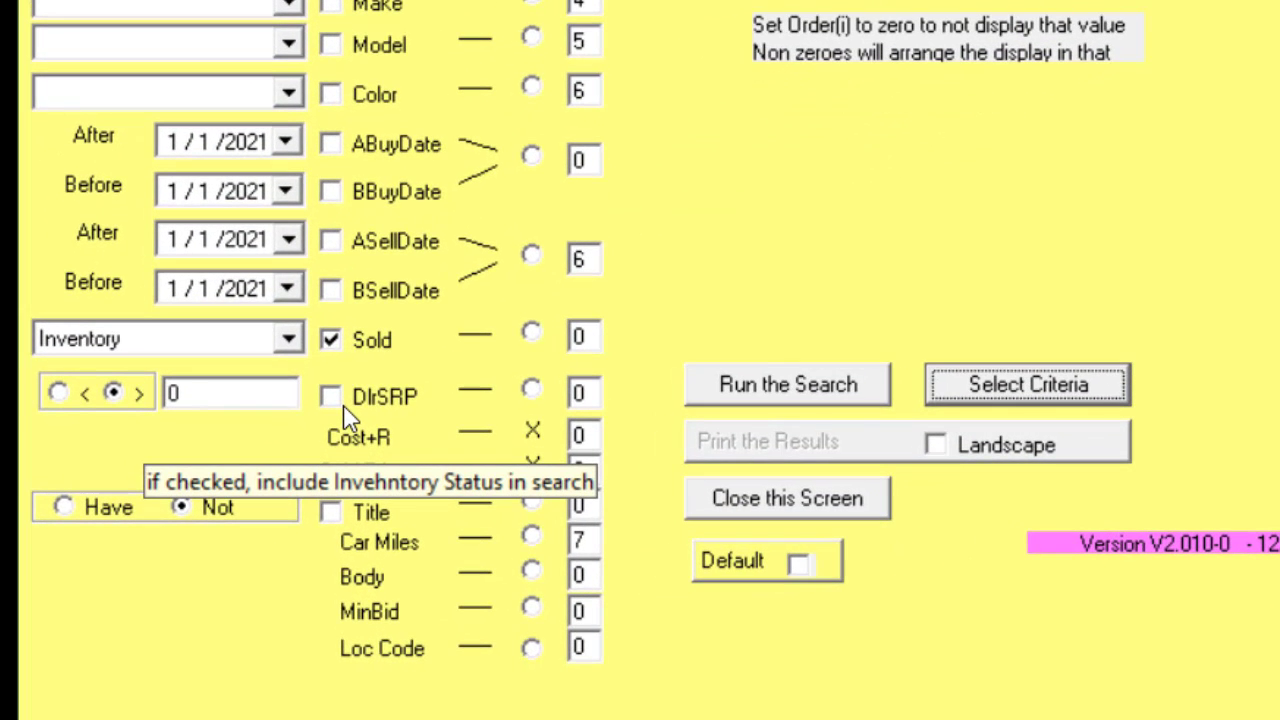
double_click(186, 393)
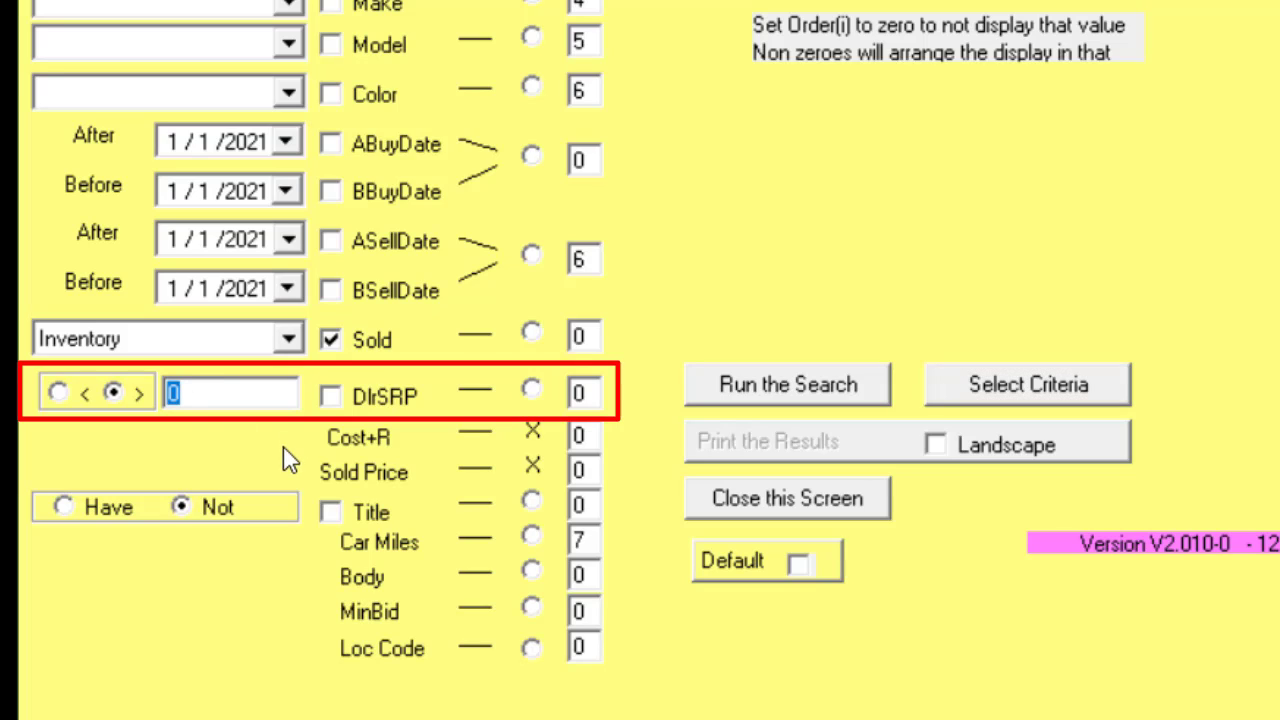
type("5000")
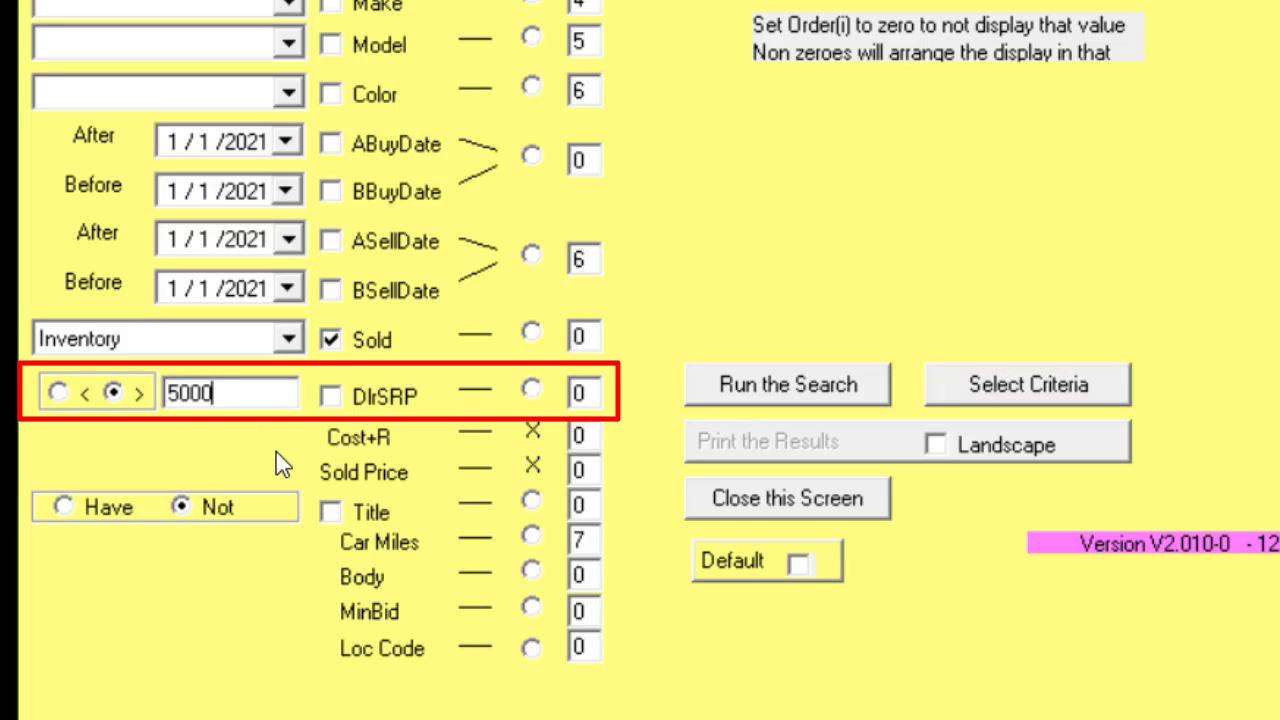
key("Tab")
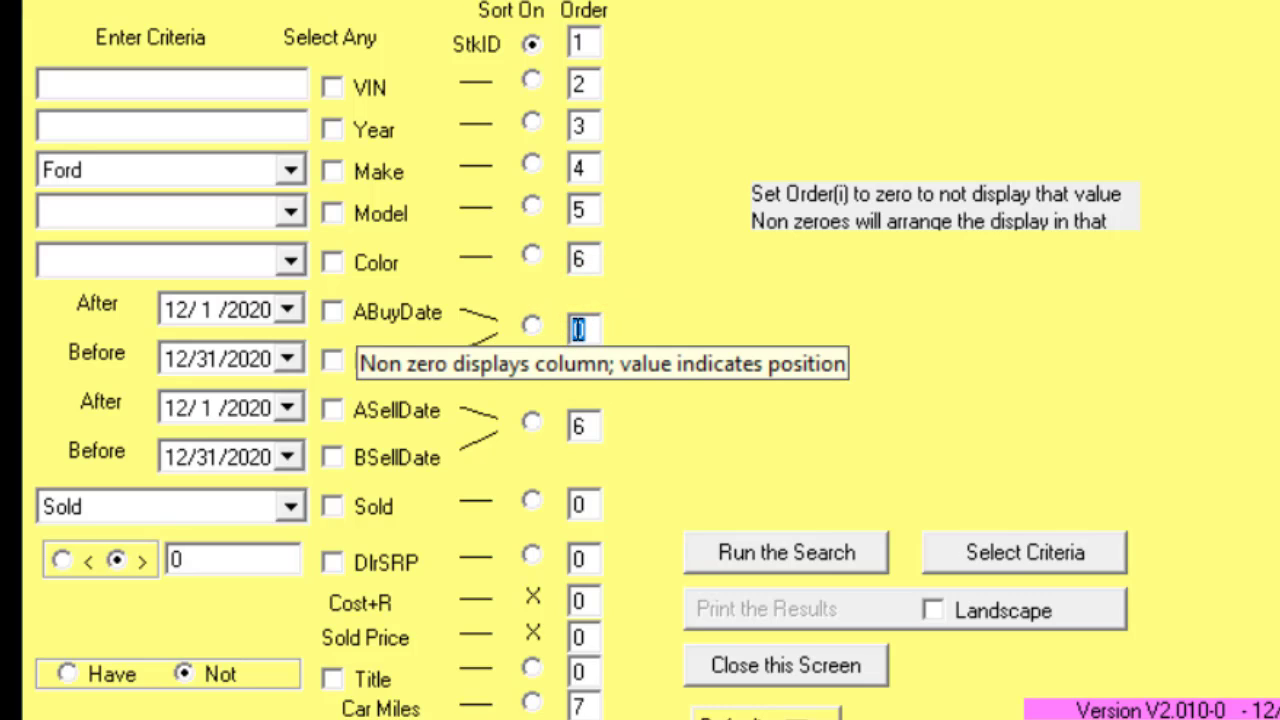
Step: Set the display order of the buy date column to 9 and run the search
type("9")
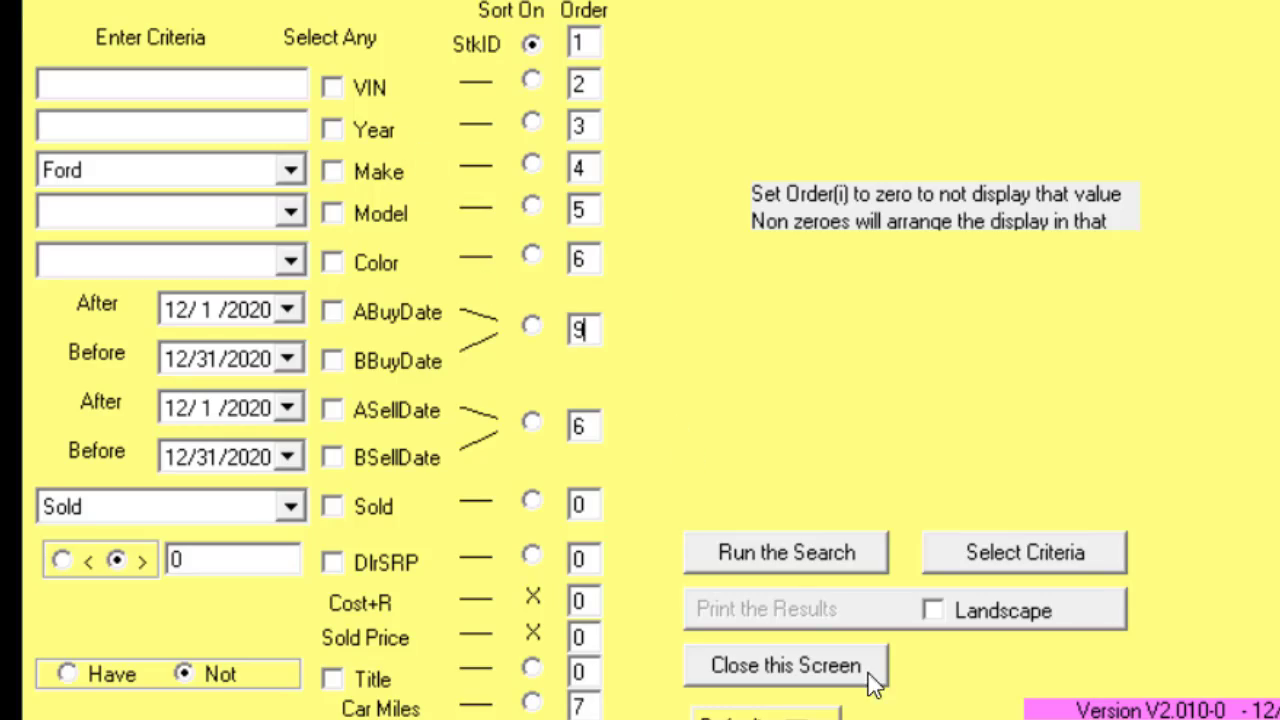
left_click(785, 555)
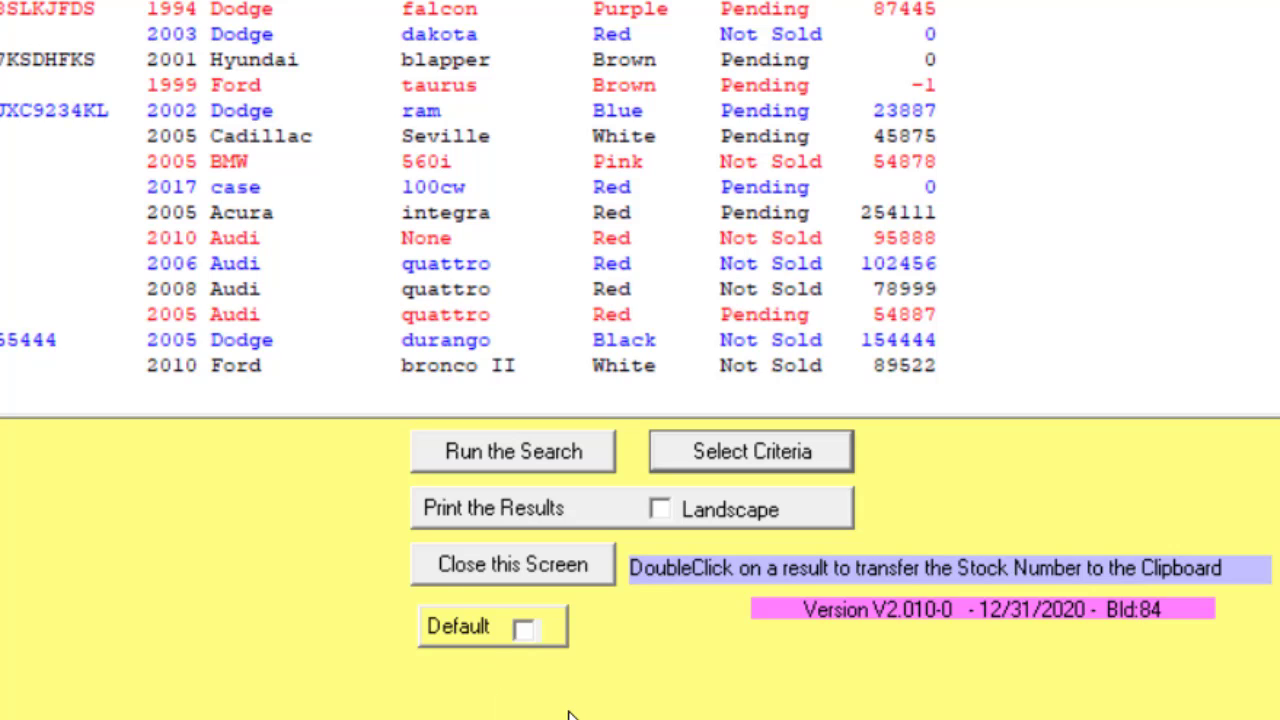
Step: Mark the Default option, copy the 1999 Chevrolet corvette's stock number to the clipboard, and close the search screen
left_click(525, 633)
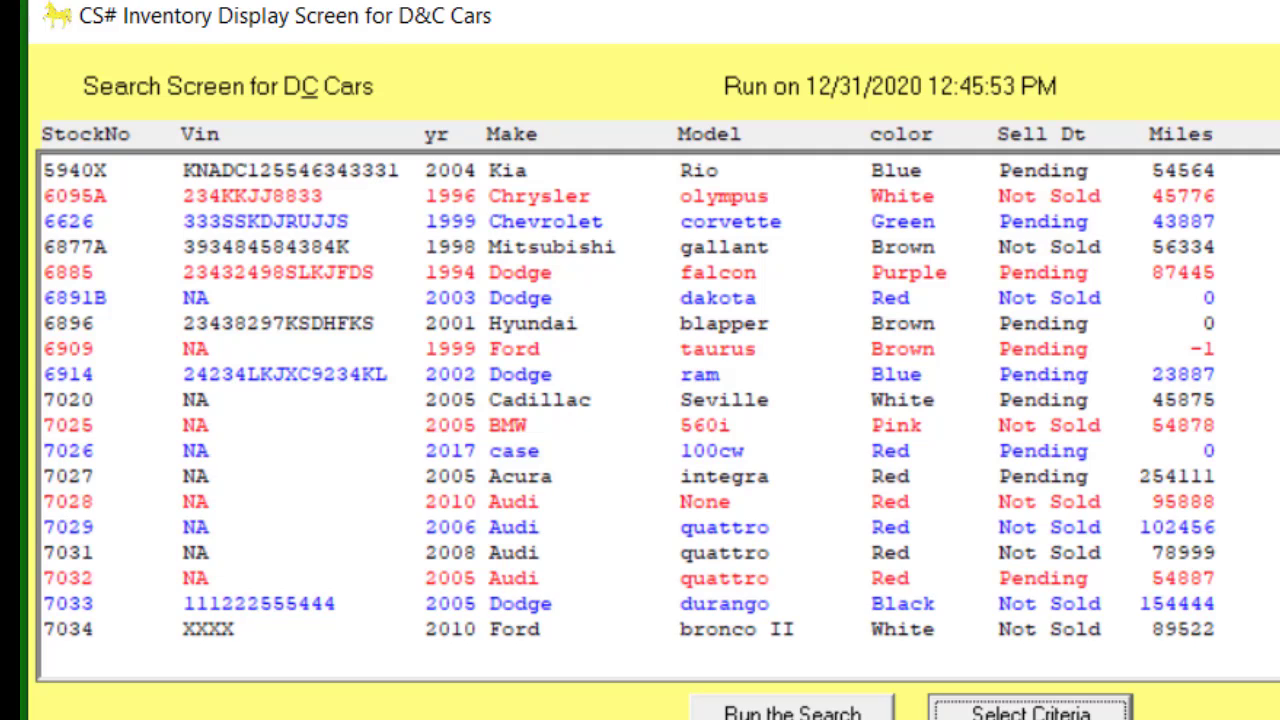
left_click(76, 220)
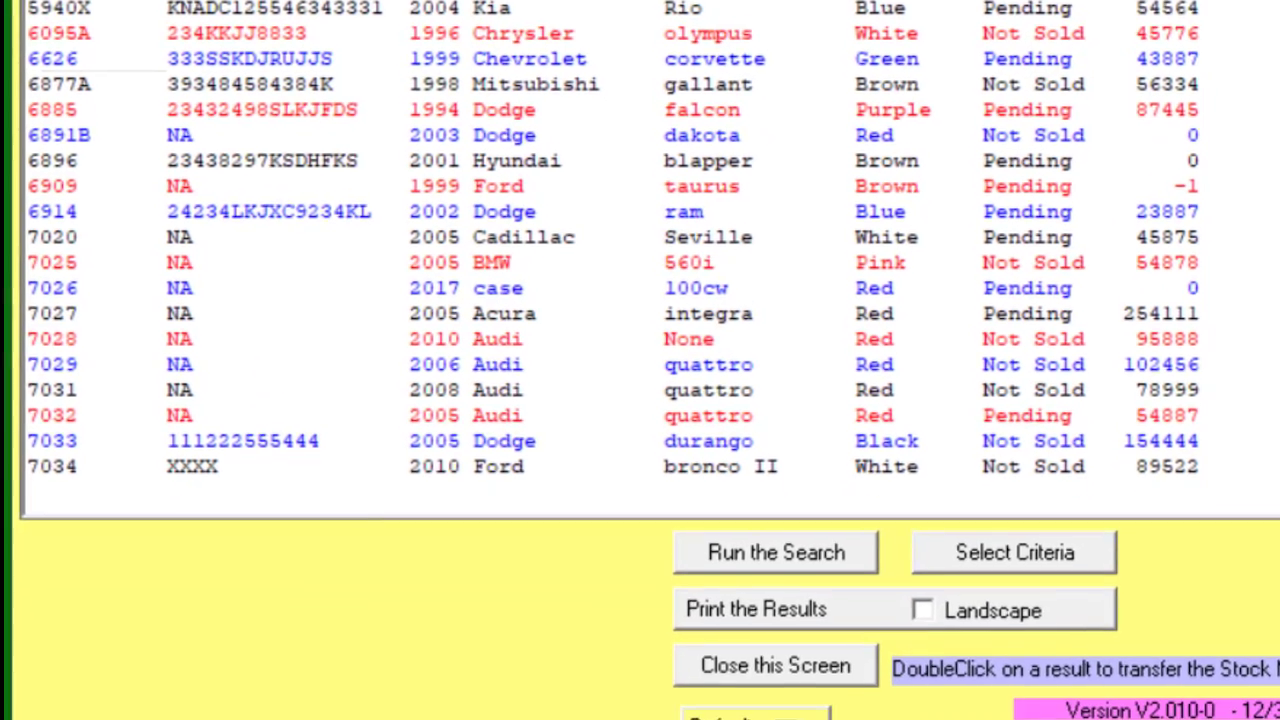
left_click(776, 664)
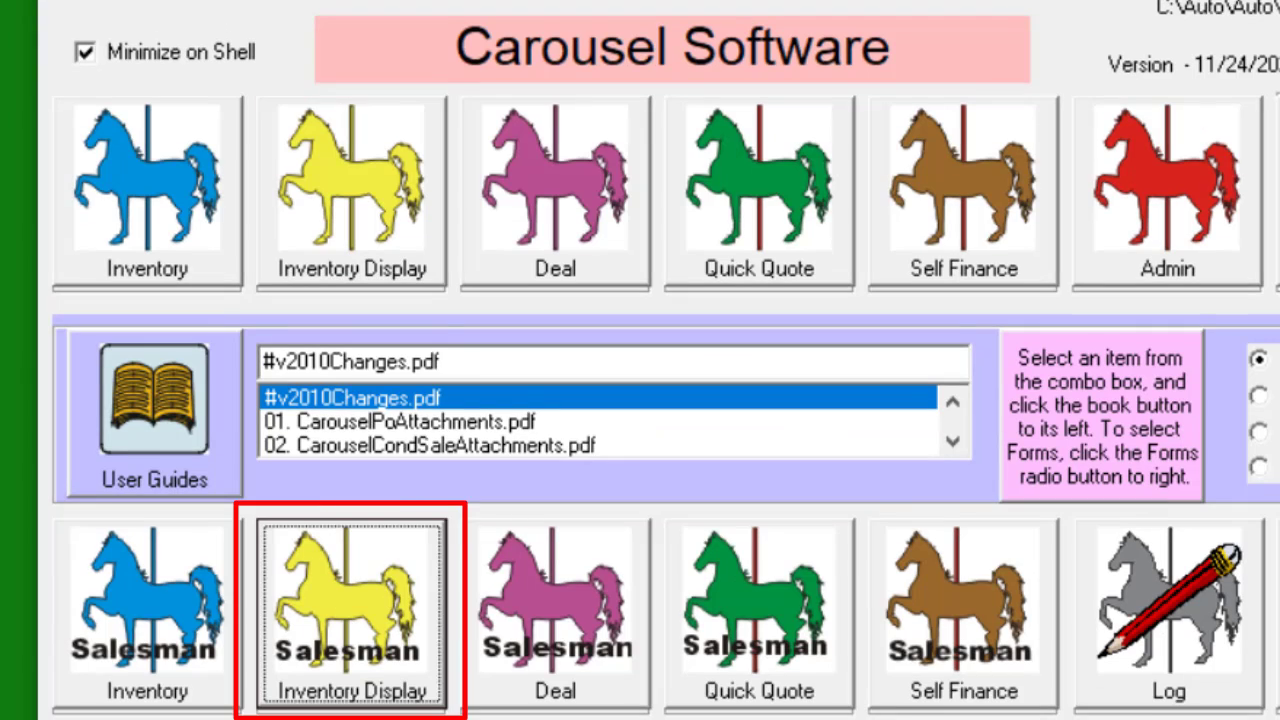
Step: Open the Salesman version of the Inventory Display and view its search criteria
left_click(348, 585)
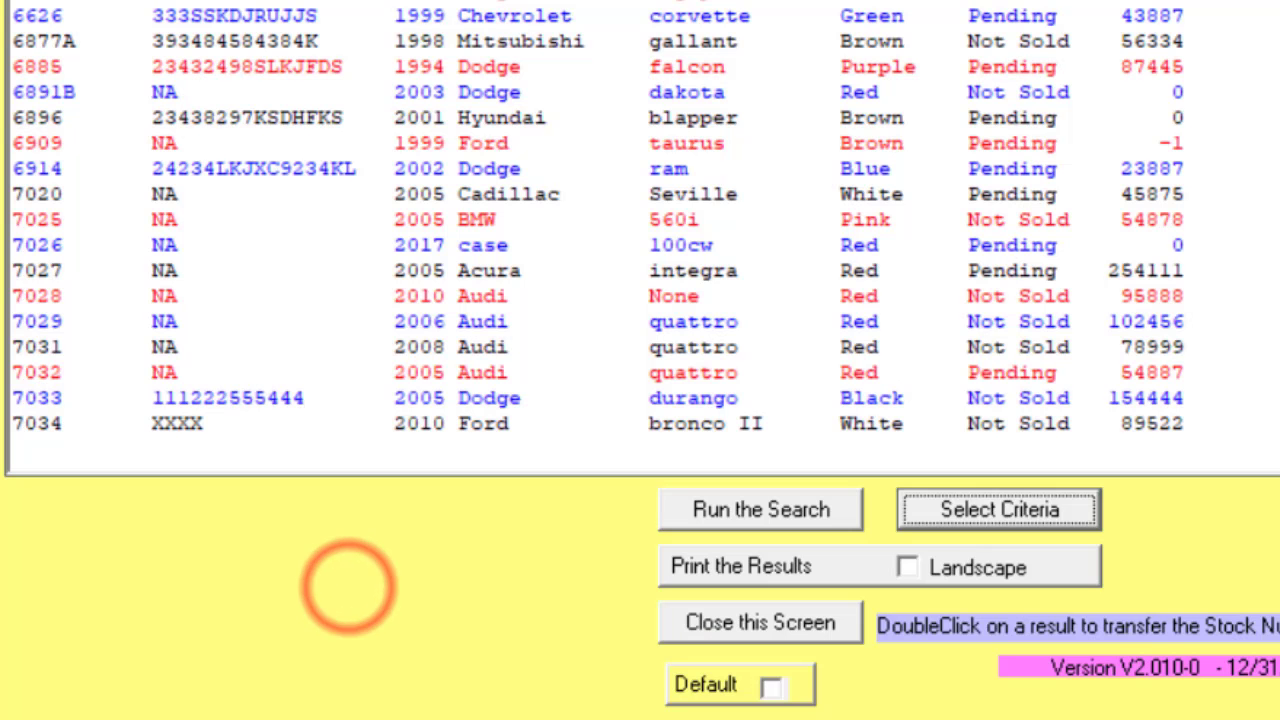
left_click(1000, 509)
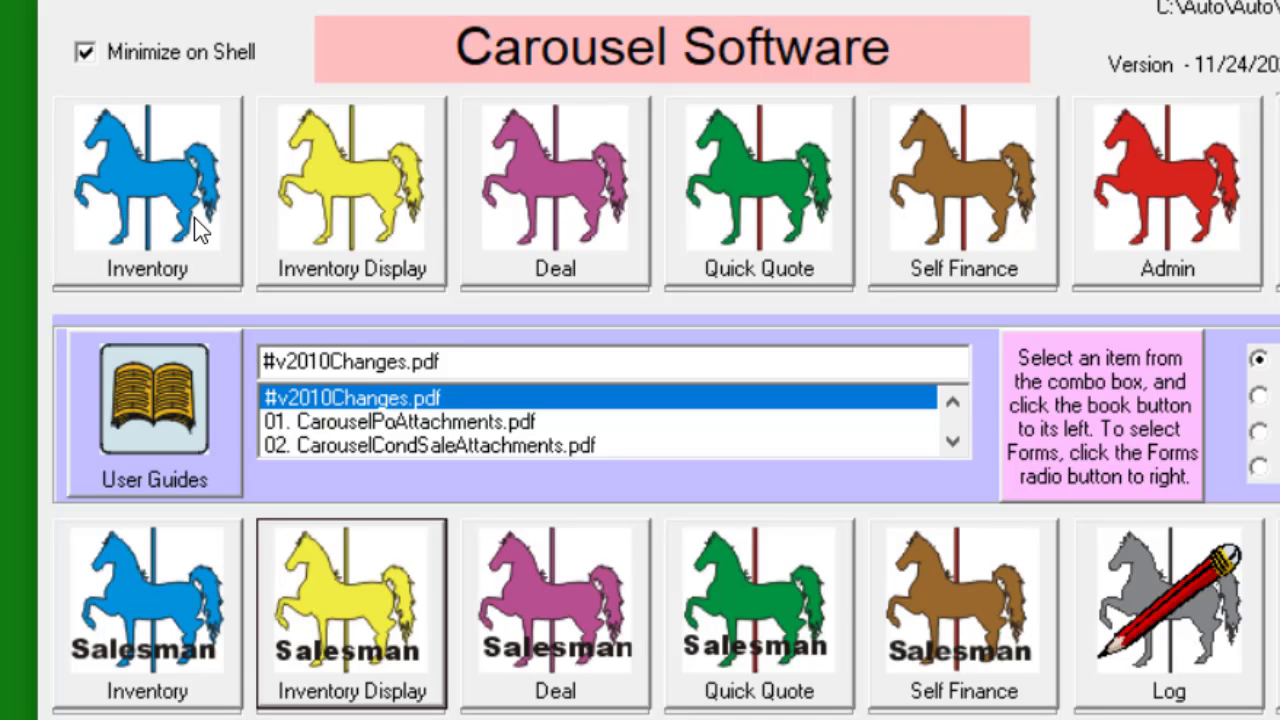
Step: Open the Inventory program and start its vehicle search by Vin, Make, Etc
left_click(145, 216)
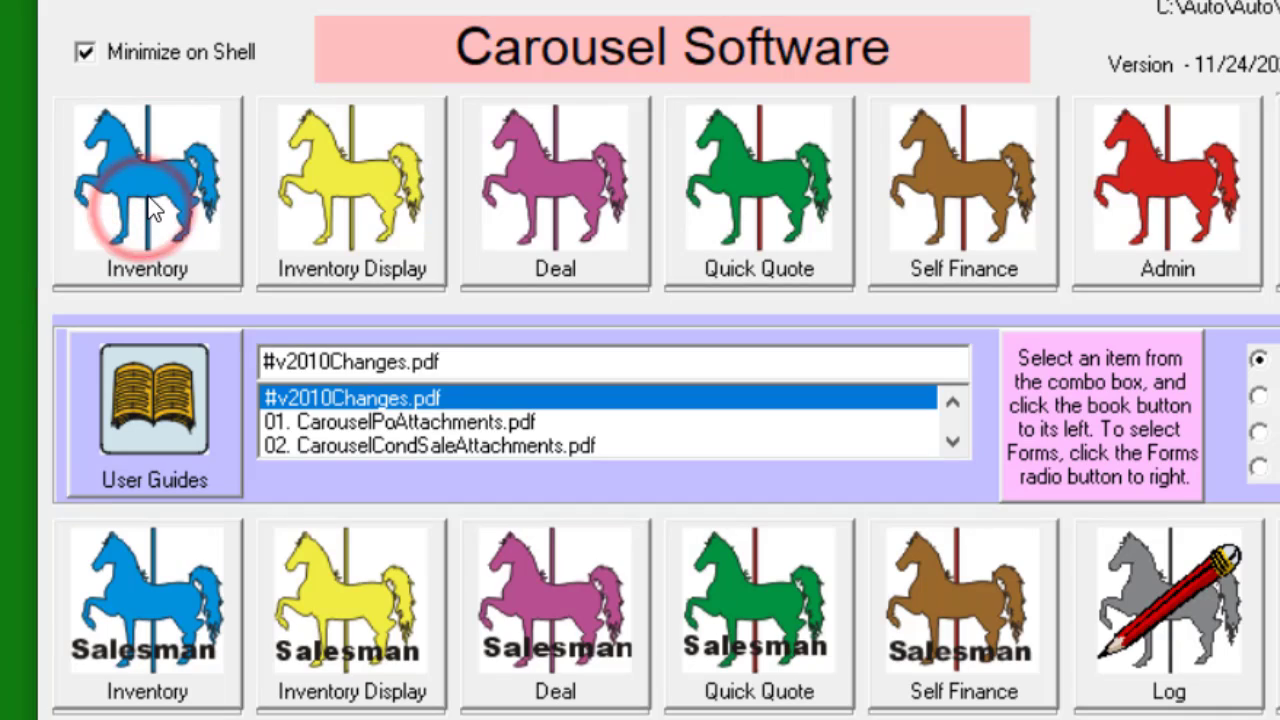
left_click(145, 214)
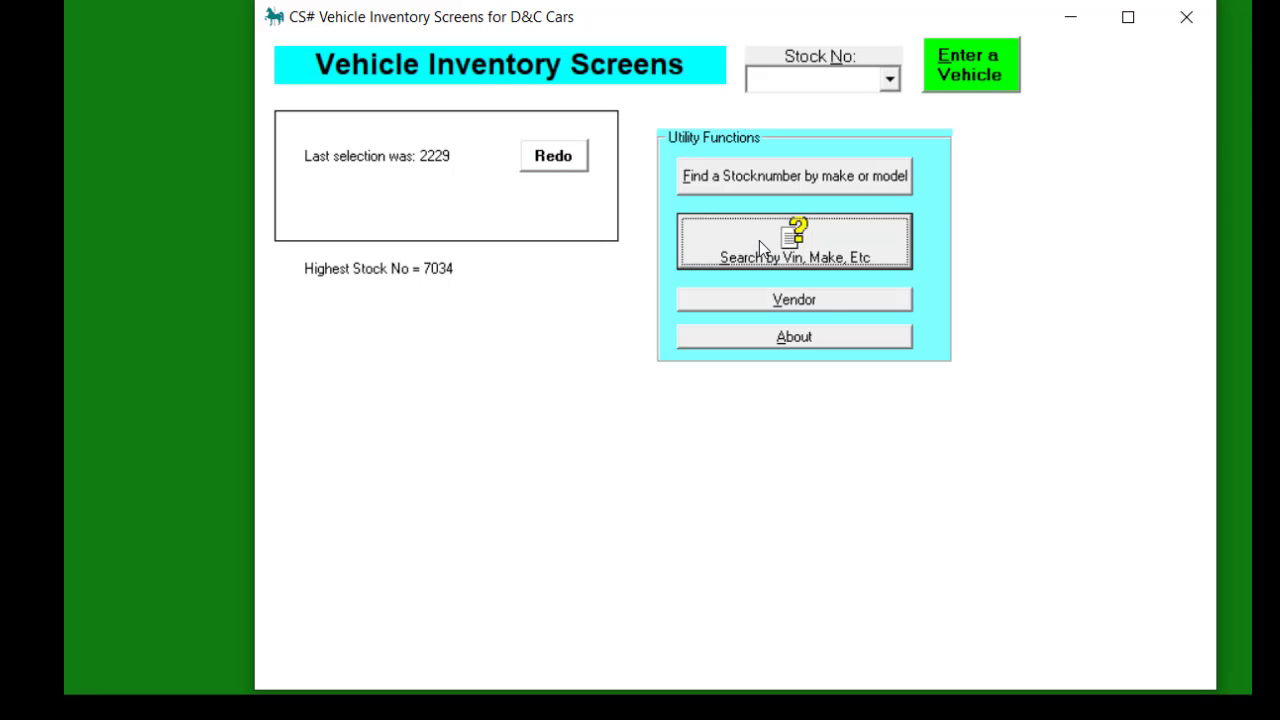
left_click(759, 240)
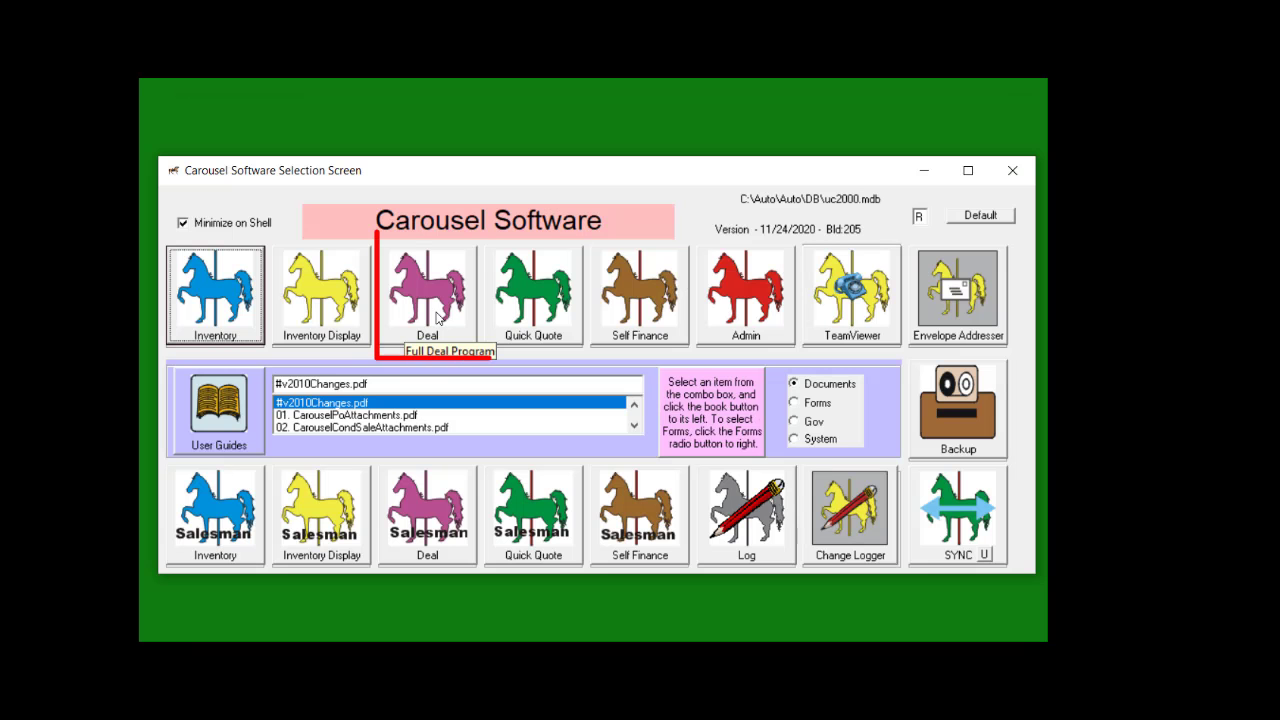
Step: Open the full Deal program and bring up the inventory search beside its Stock No field
left_click(437, 316)
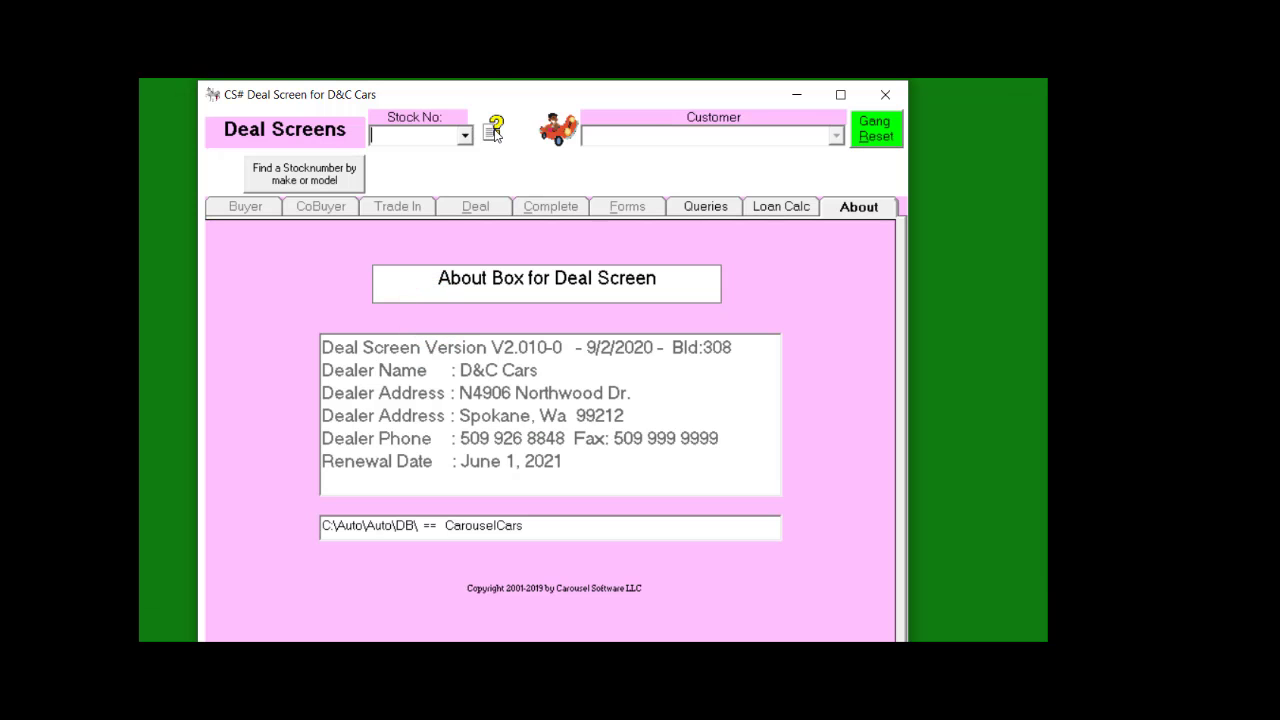
left_click(490, 133)
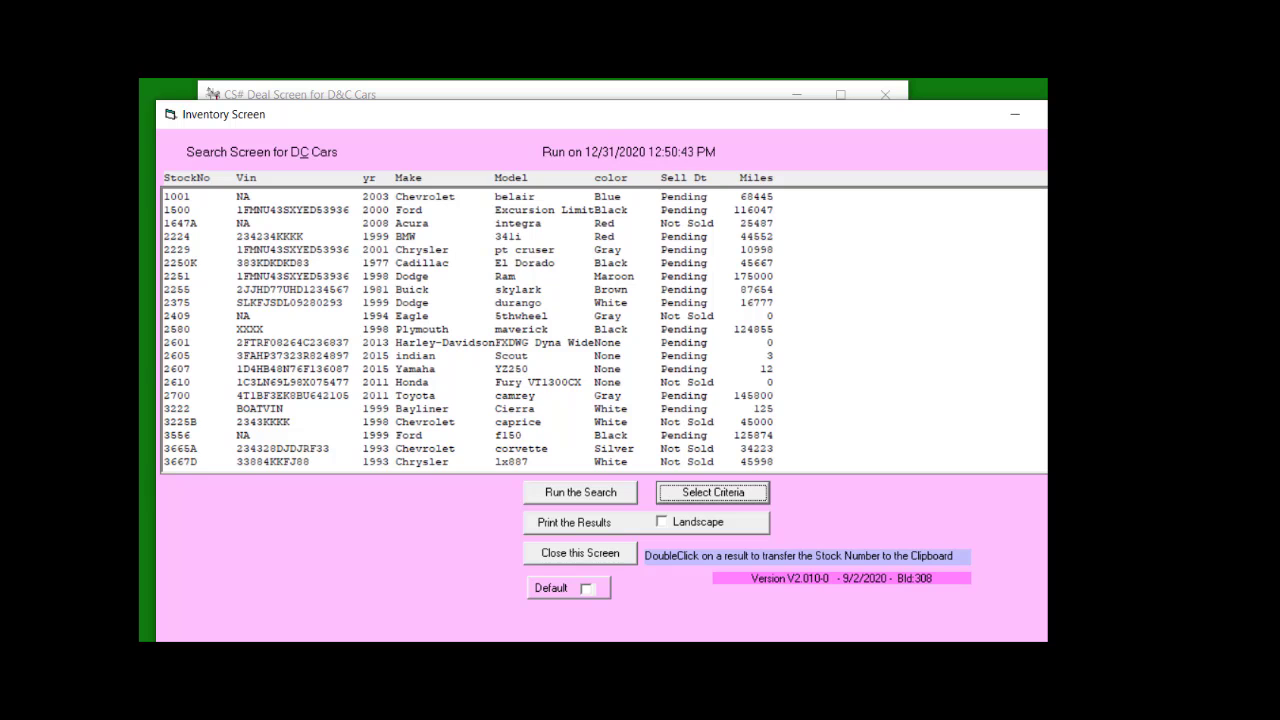
Step: Transfer the 2013 Harley-Davidson's stock number from the search results and select it as the deal's Stock No
double_click(176, 342)
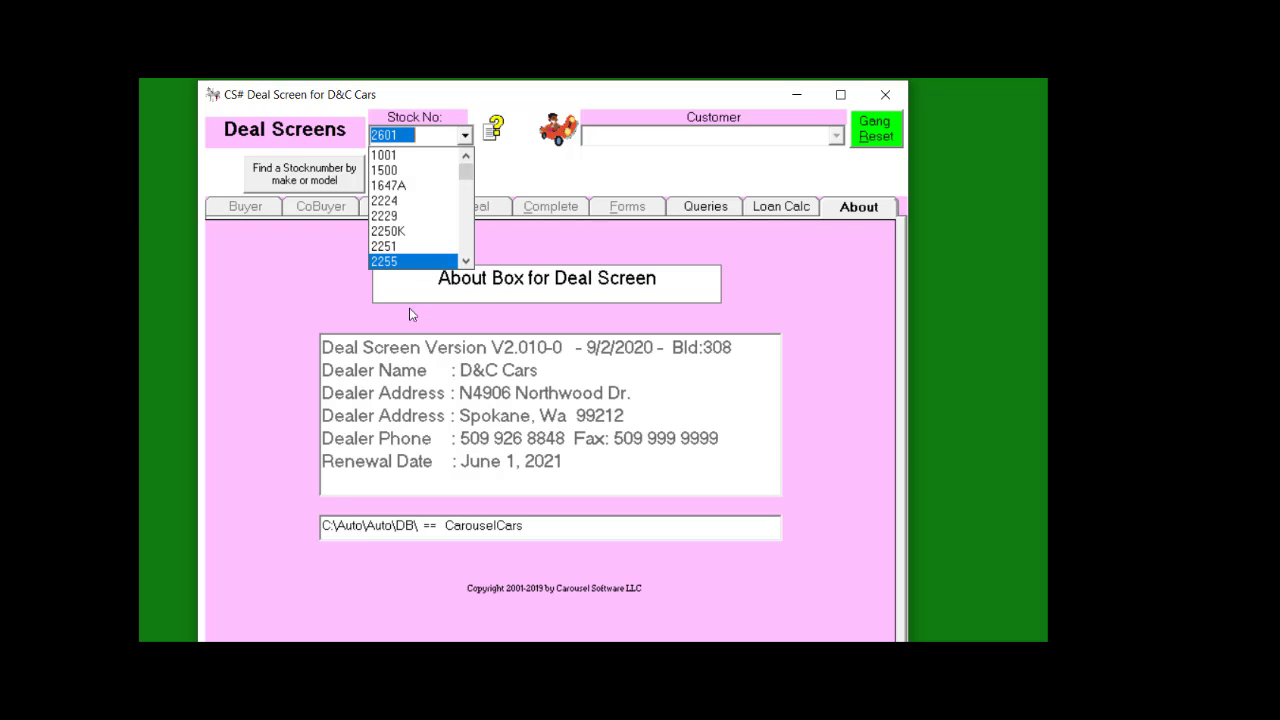
left_click(398, 350)
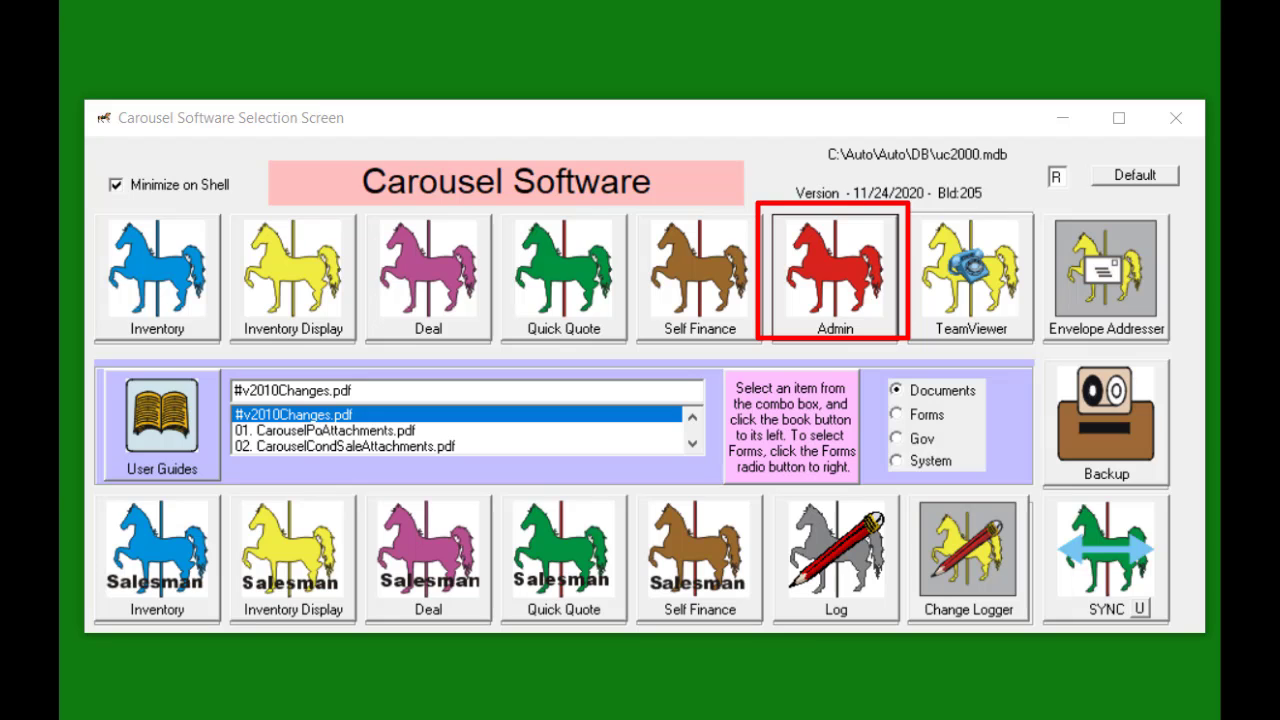
Step: Open the Admin program's Defaults and examine the setting for default 50, Inv Sort
left_click(852, 324)
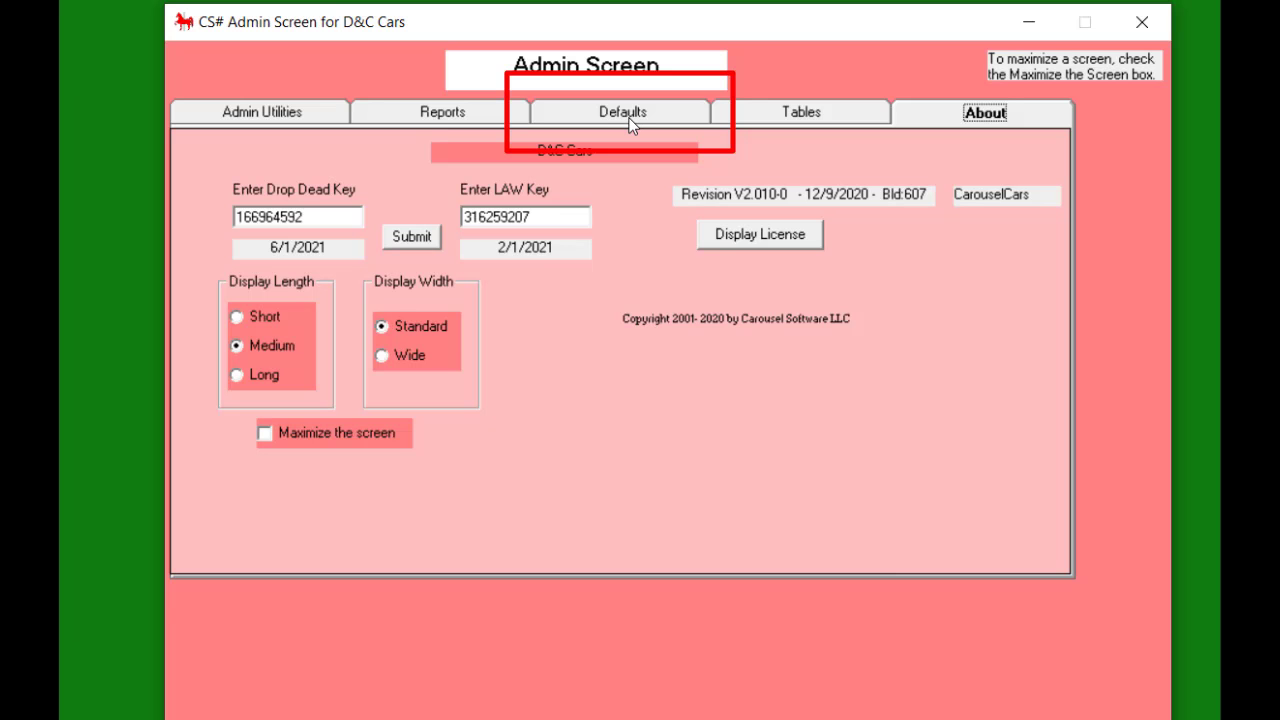
left_click(629, 116)
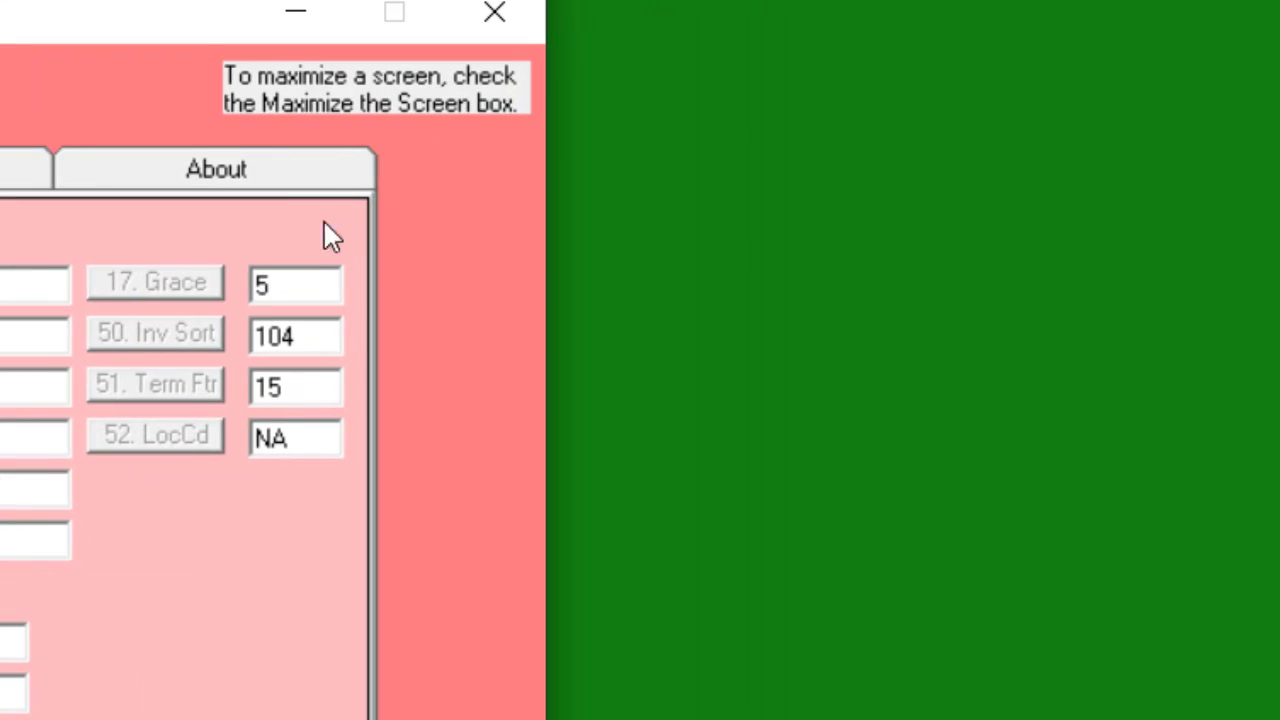
mouse_move(303, 337)
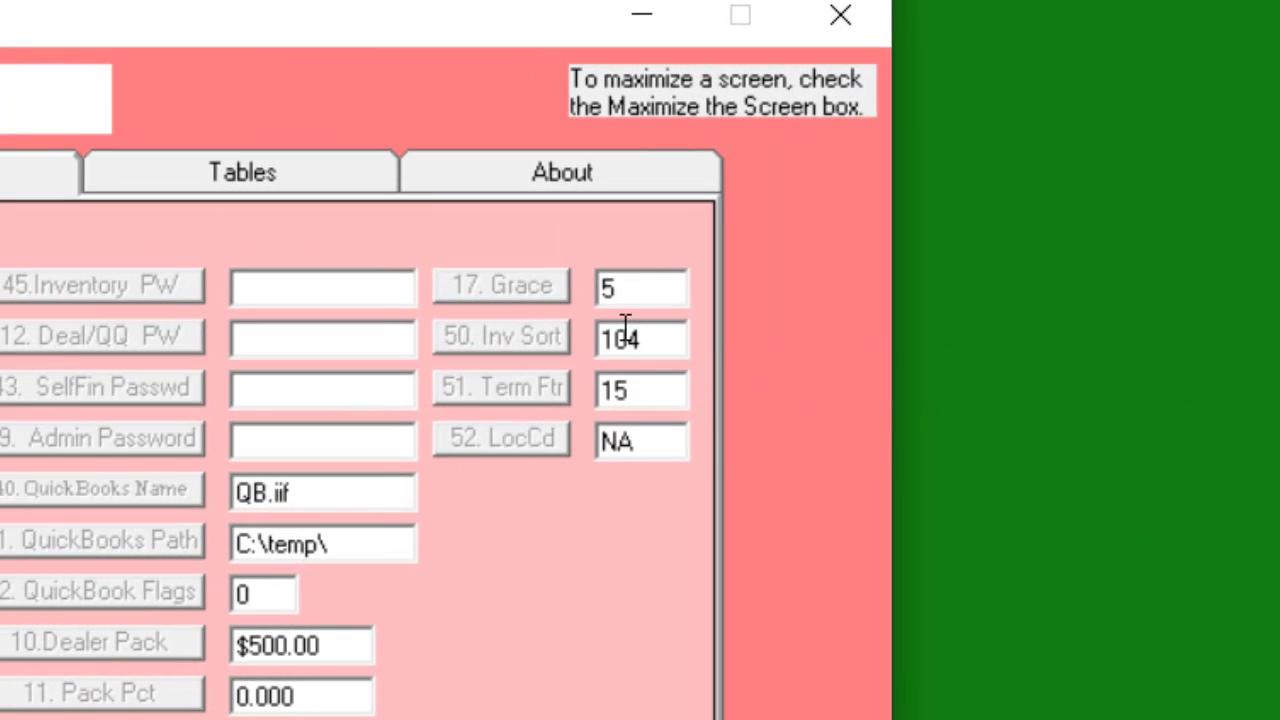
mouse_move(648, 355)
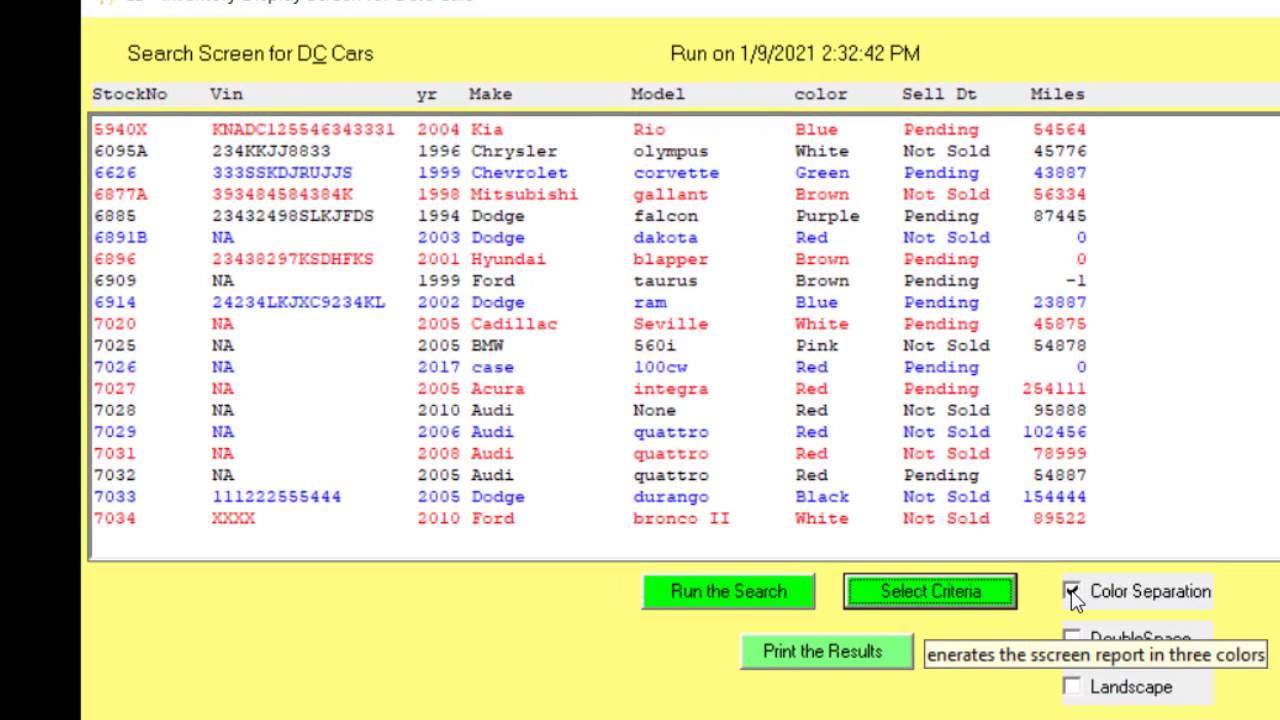
Step: Run the inventory search with Color Separation off, and rerun it with Color Separation on
left_click(1072, 592)
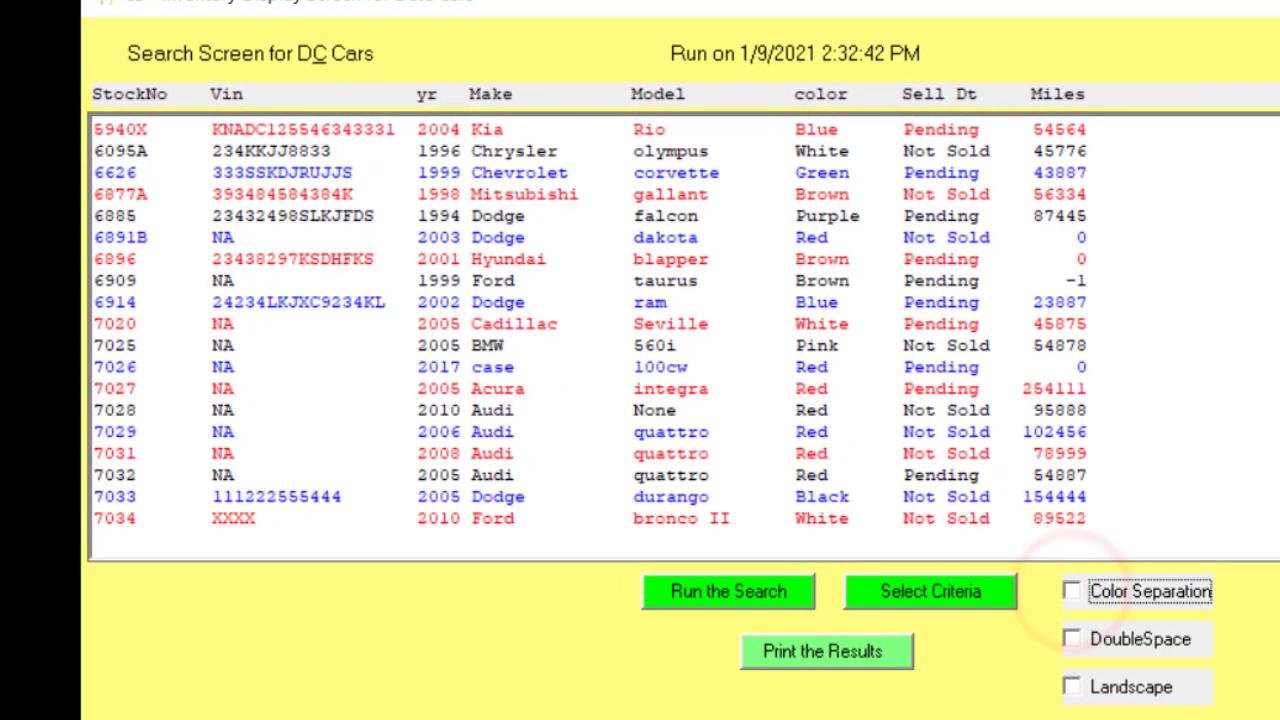
left_click(728, 595)
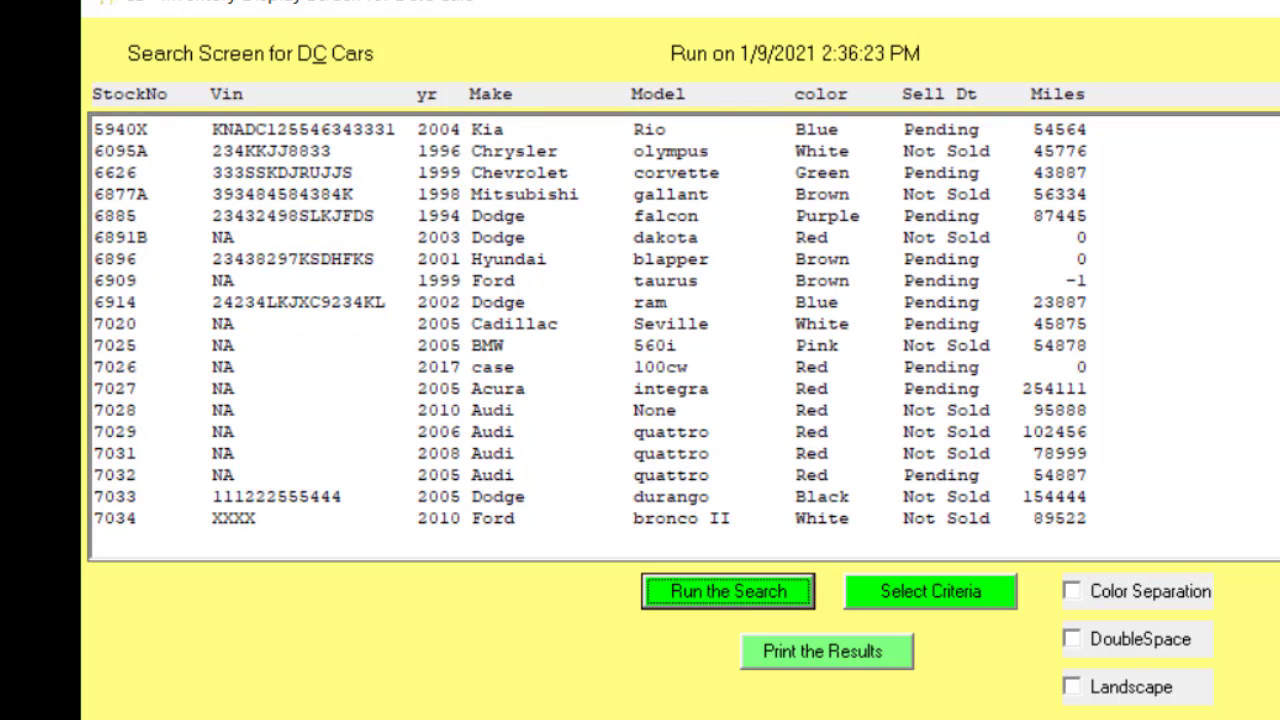
left_click(1072, 594)
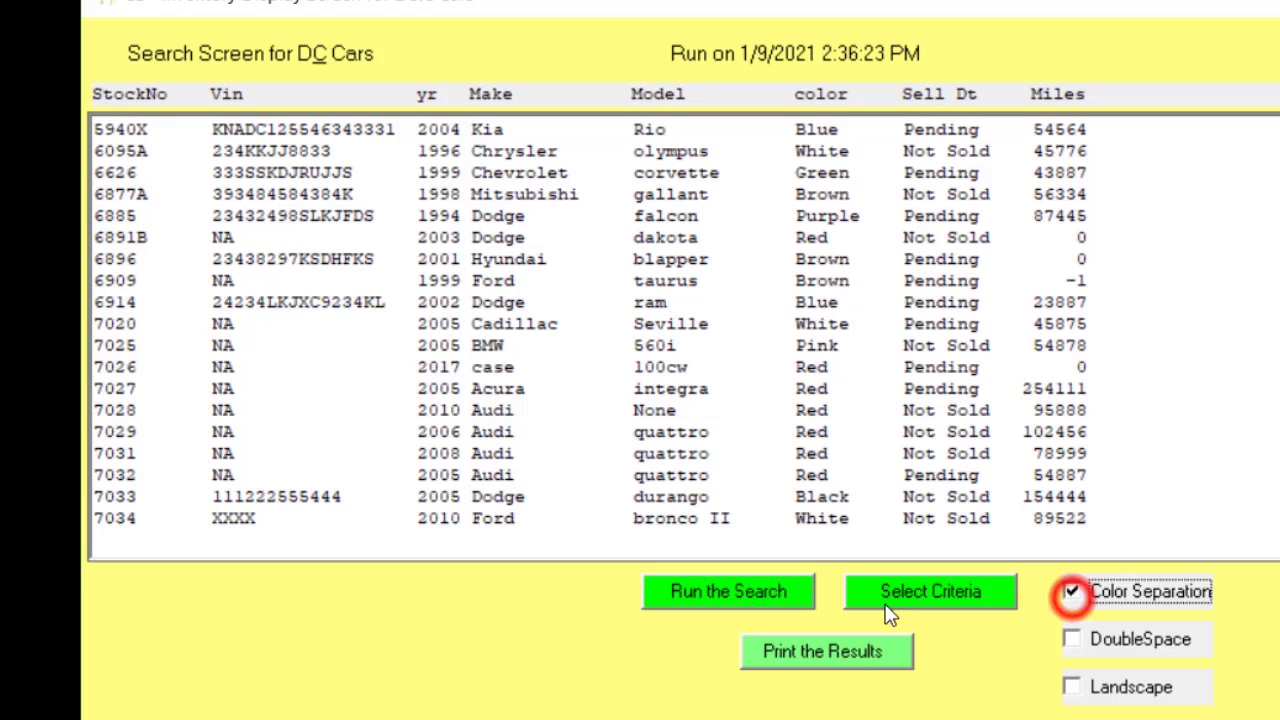
left_click(729, 589)
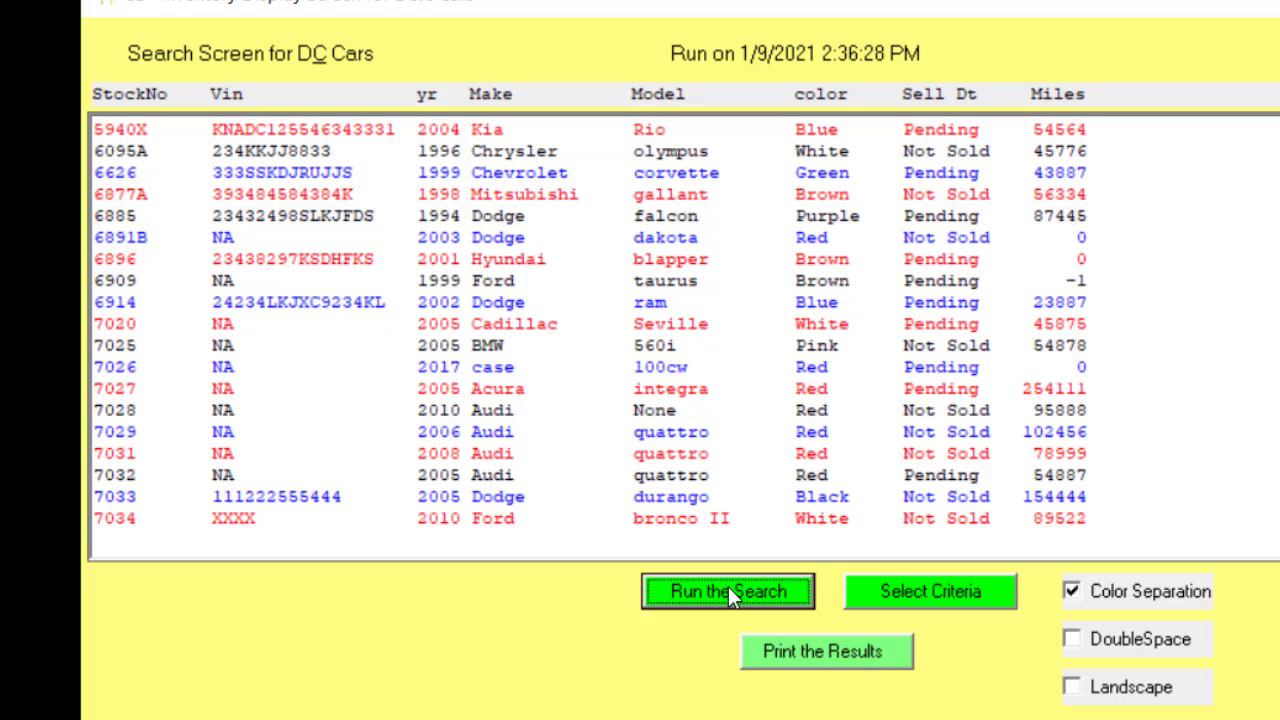
Step: Enable DoubleSpace, rerun the inventory search, and view the results from the beginning of the list
left_click(1076, 648)
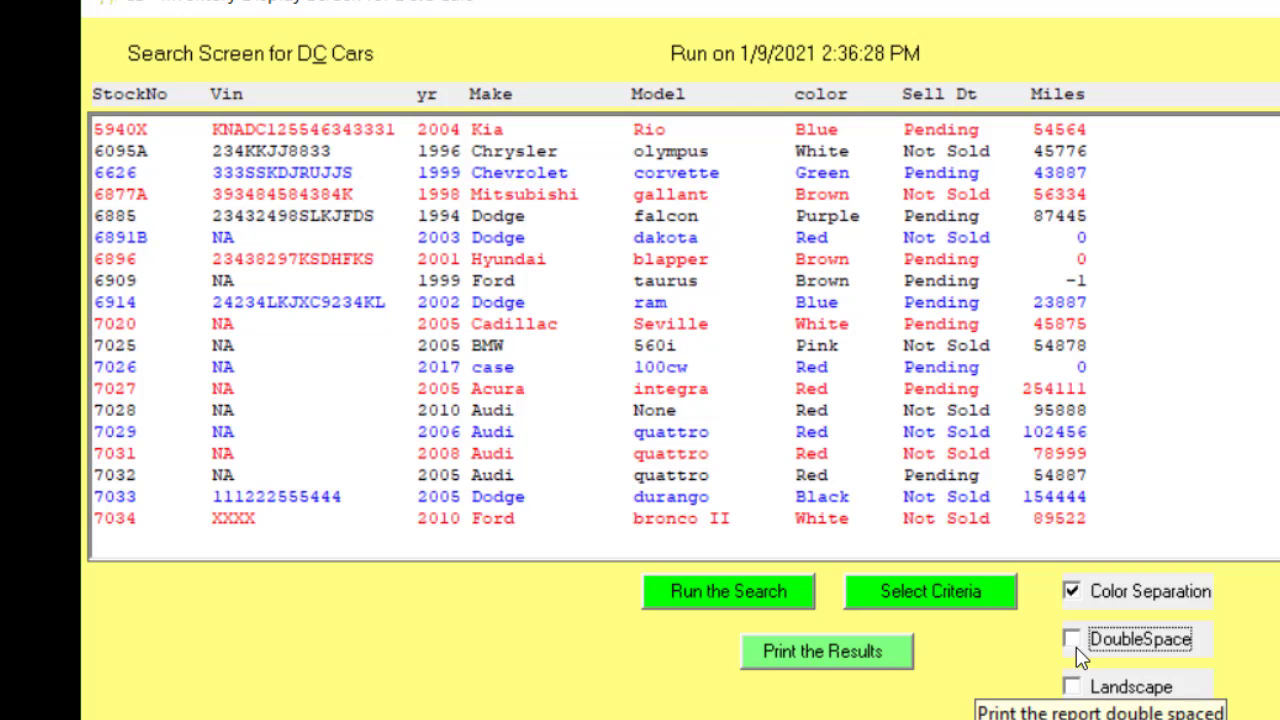
left_click(1074, 646)
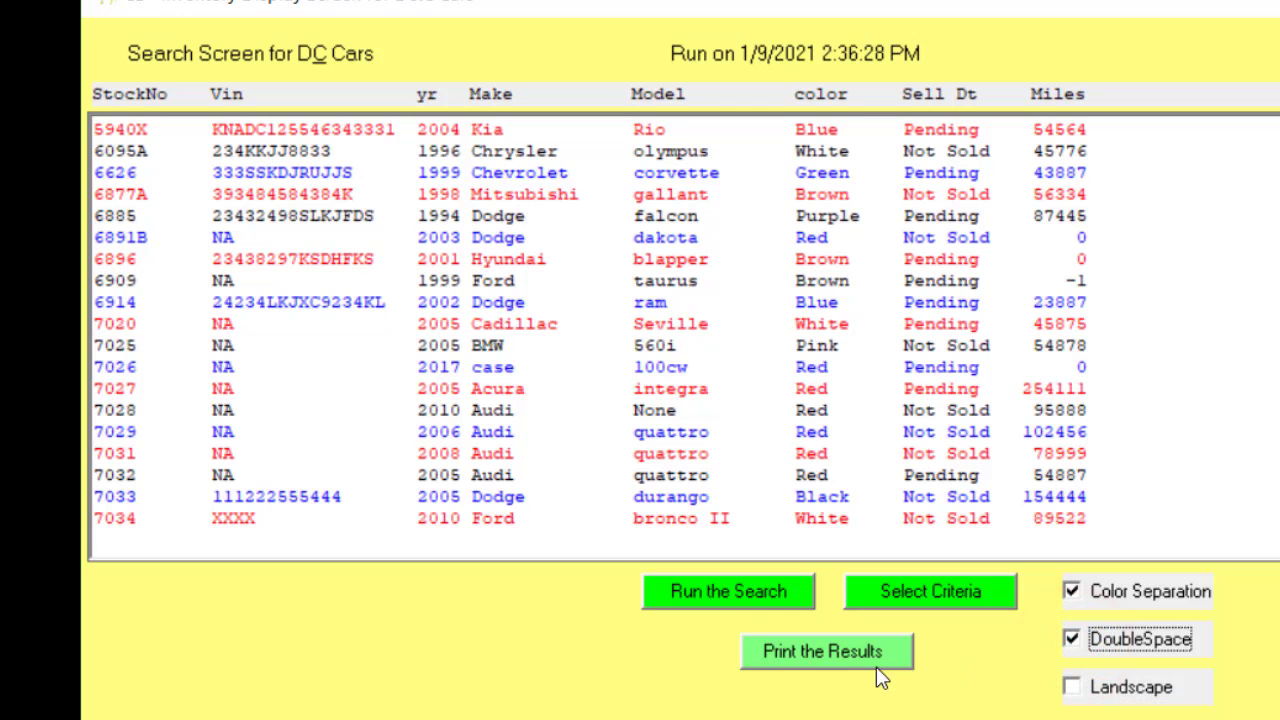
left_click(739, 597)
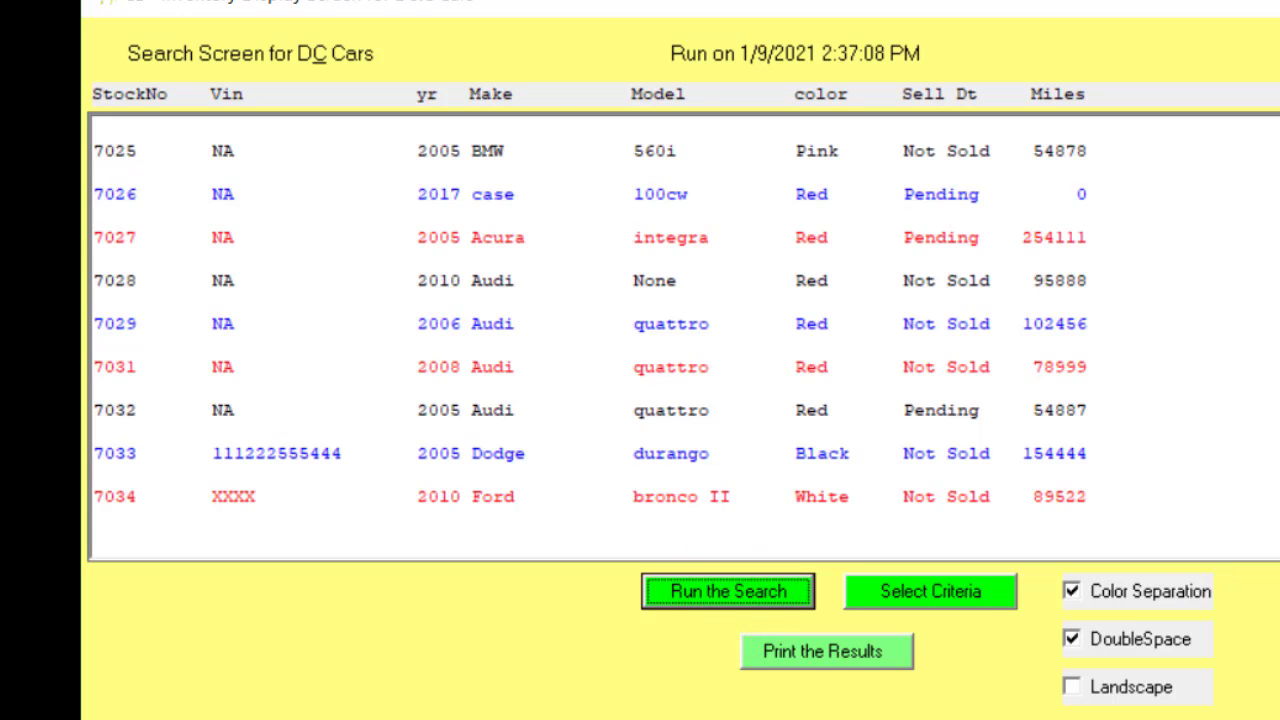
scroll(684, 338, "up", 20)
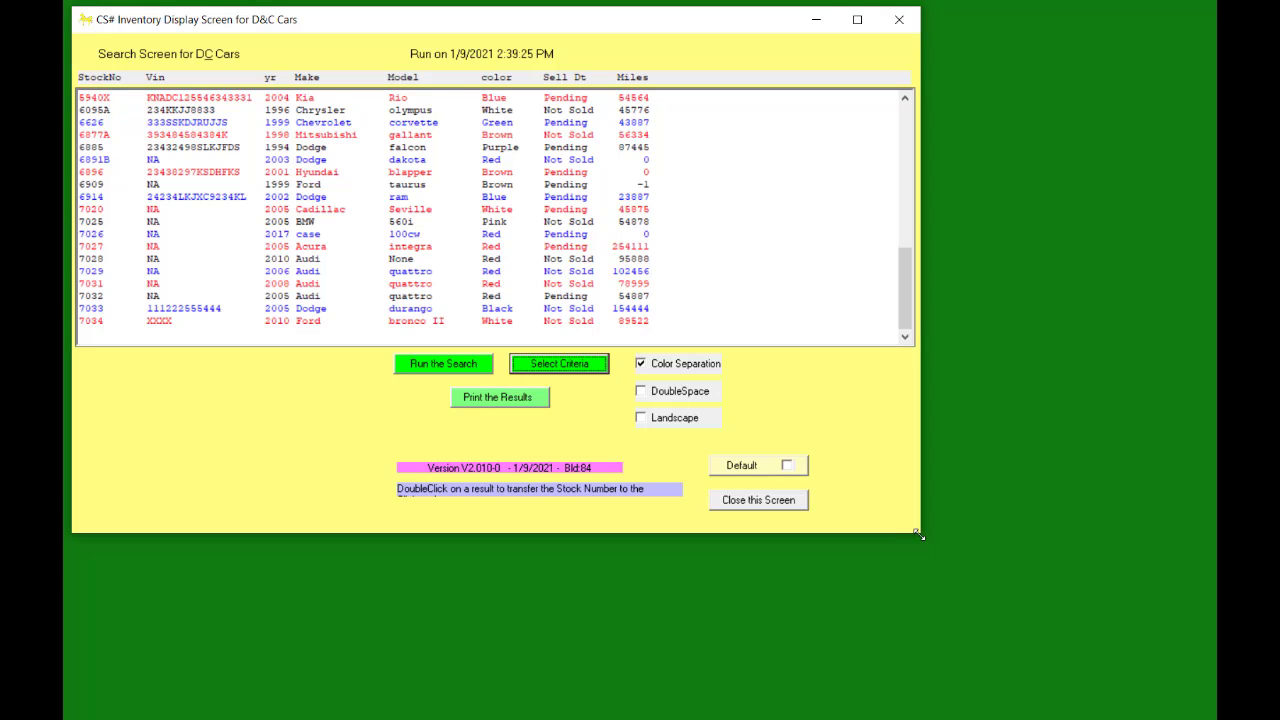
Step: Enlarge the Inventory Display window to nearly fill the desktop and rerun the search to refit the results
left_click_drag(915, 539, 1195, 709)
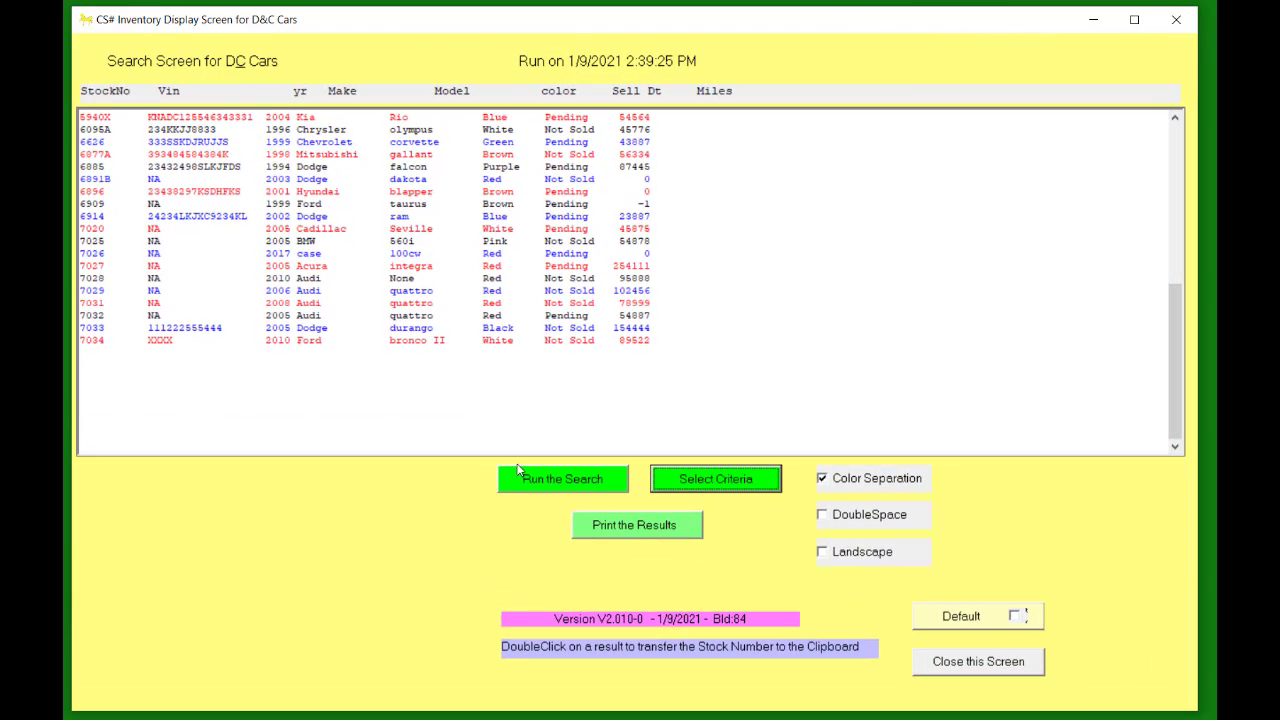
left_click(569, 482)
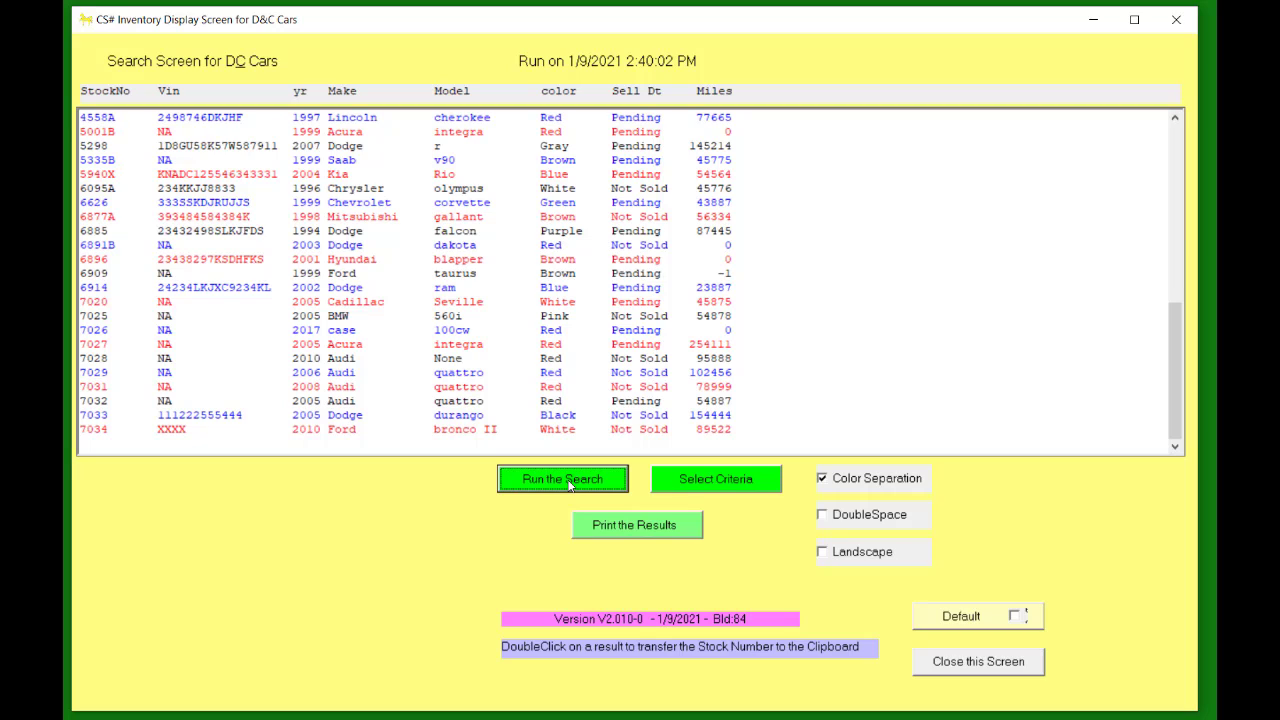